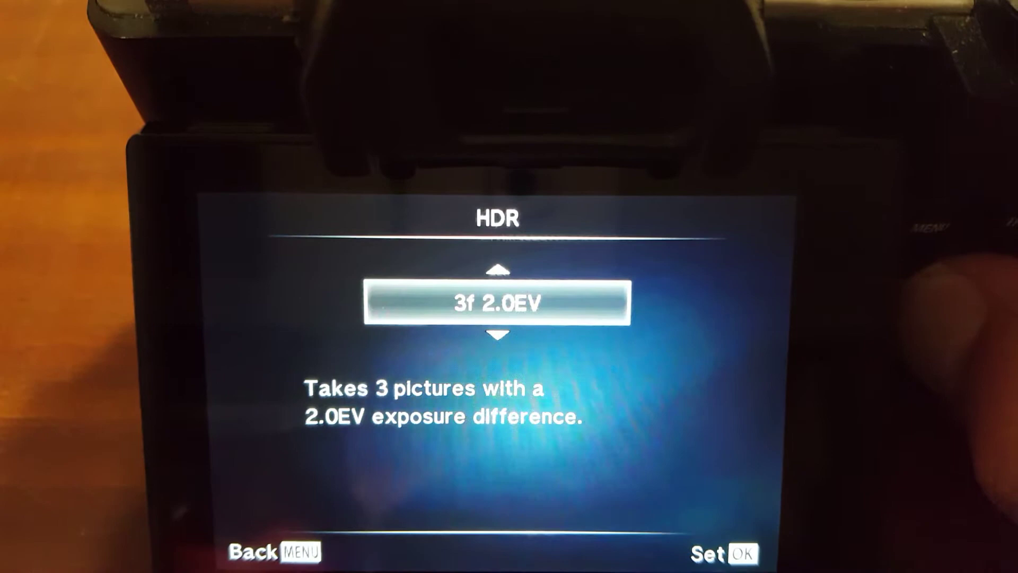
Step: Keep HDR at 3f 2.0EV and switch image quality to RAW only
key(Return)
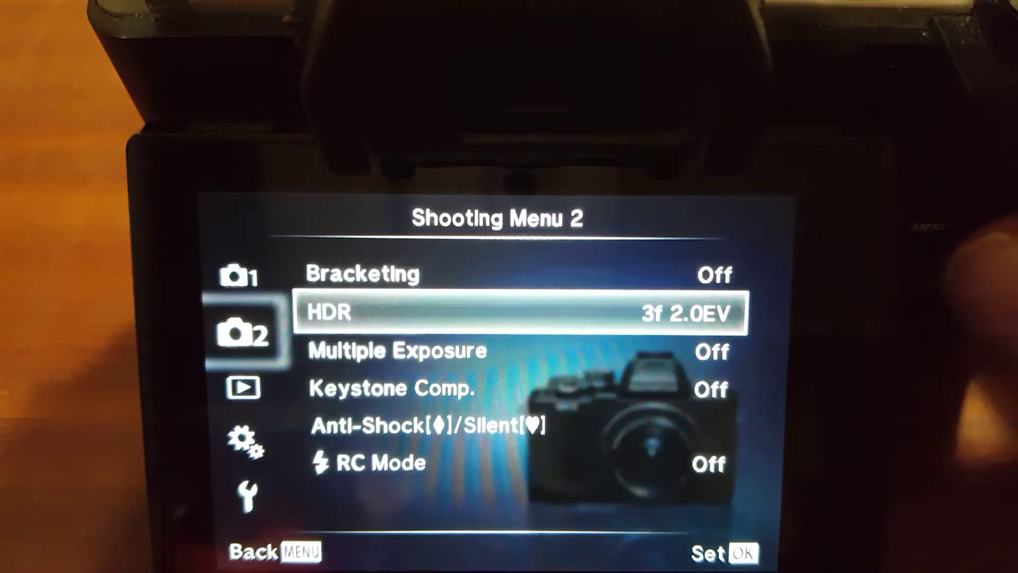
key(Escape)
key(Return)
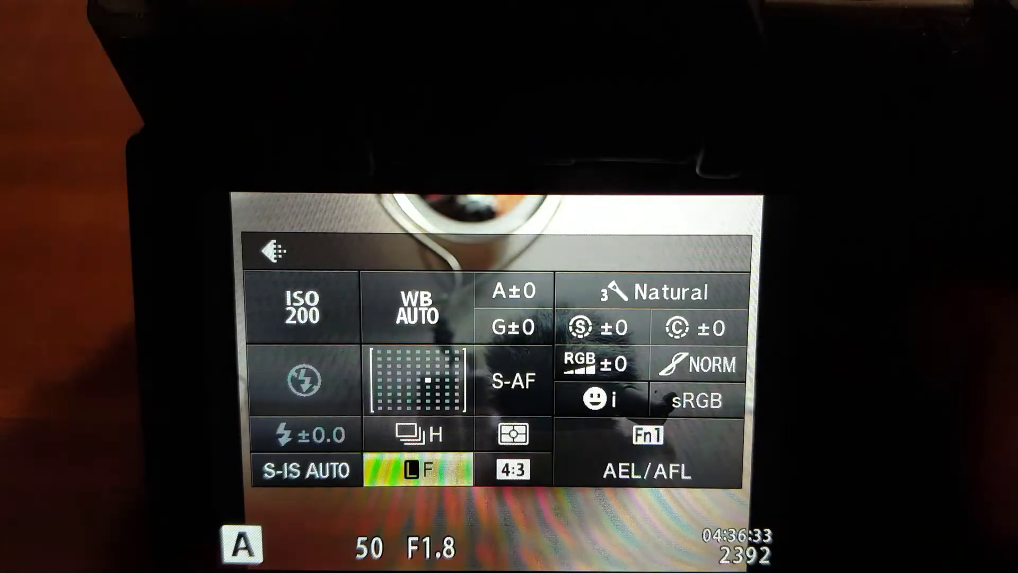
key(Right)
key(Right)
key(Right)
key(Right)
key(Right)
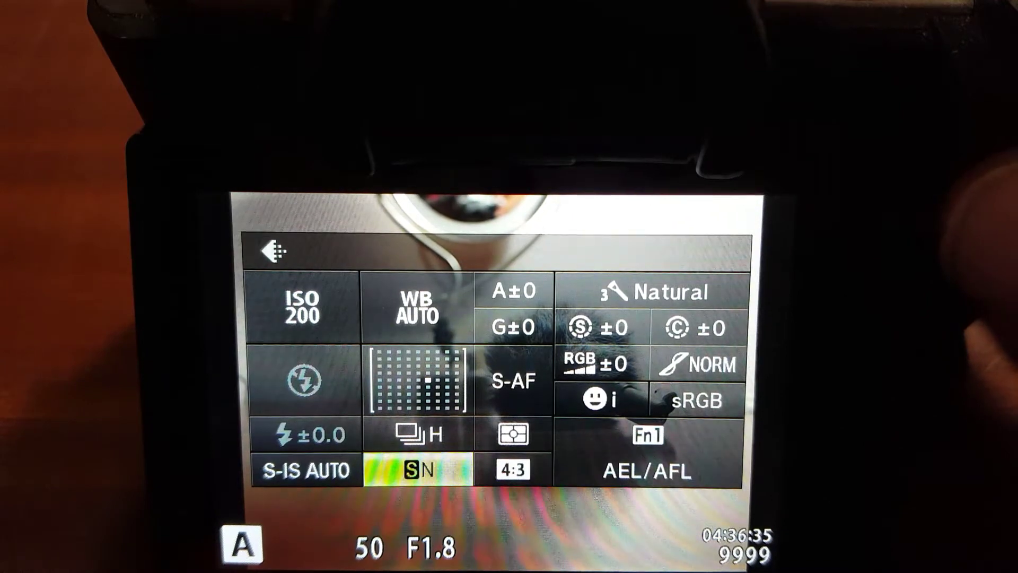
key(Right)
key(Right)
key(Right)
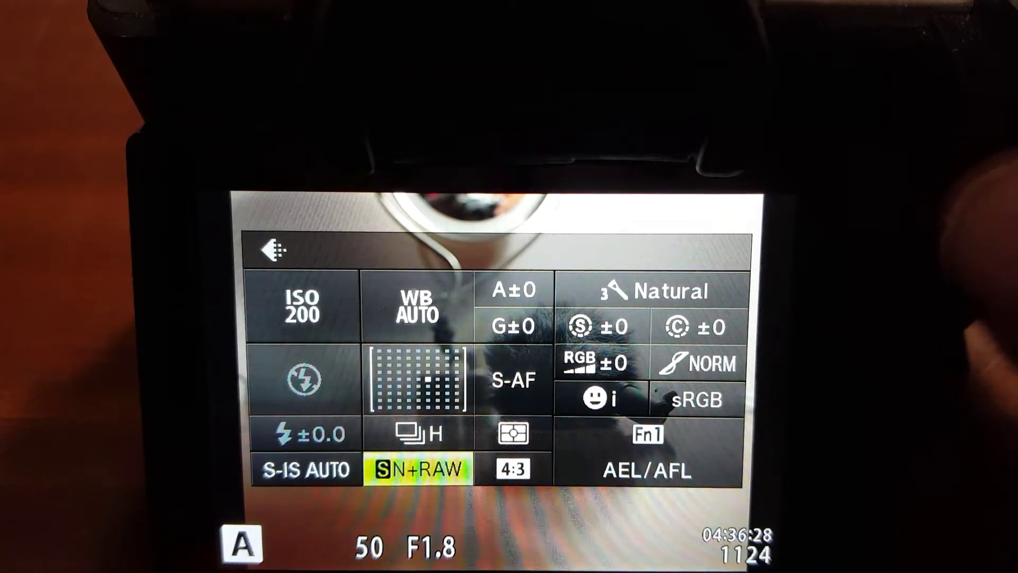
key(Down)
Step: Lower the ISO from 500 to 250 and return to live view
key(Left)
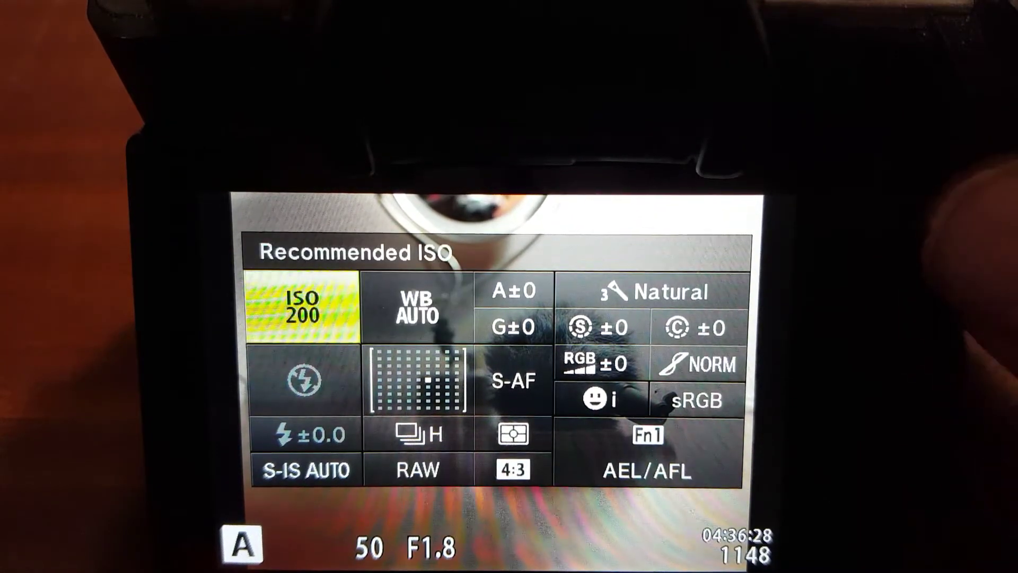
key(Right)
key(Right)
key(Right)
key(Right)
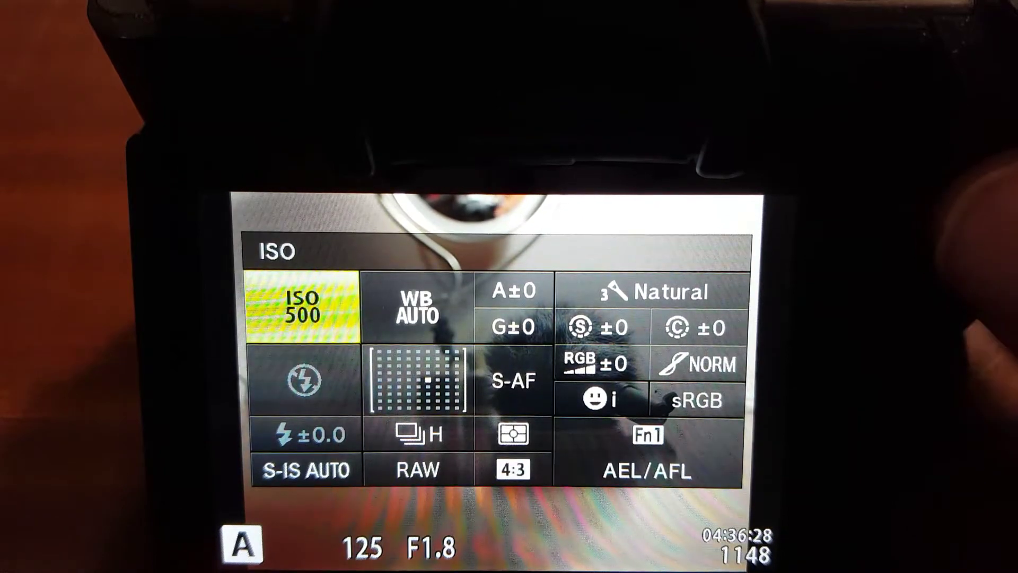
key(Left)
key(Left)
key(Left)
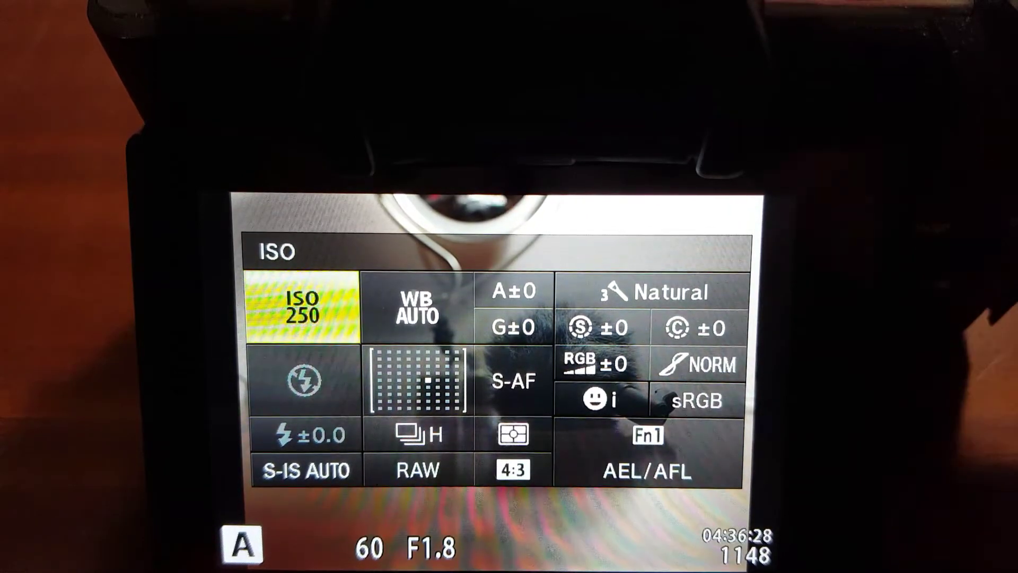
key(Left)
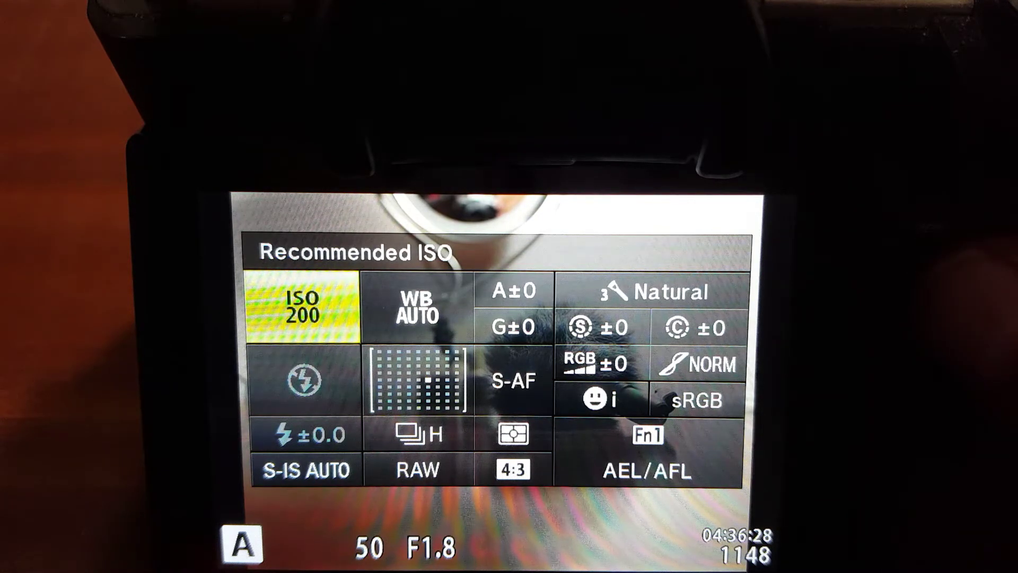
key(Return)
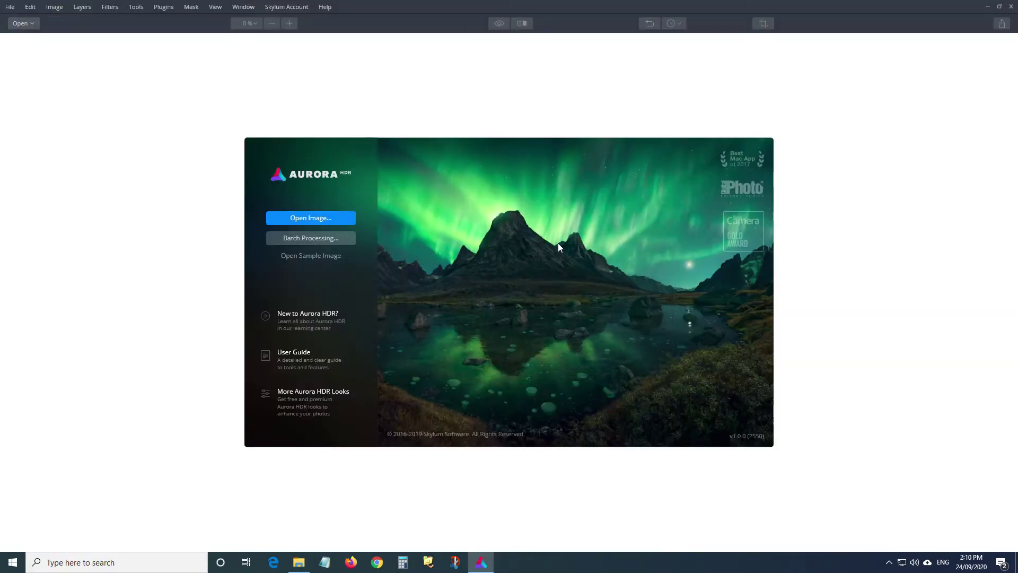
Step: Select the bracketed shots D1 through D7 and open all seven
click(298, 219)
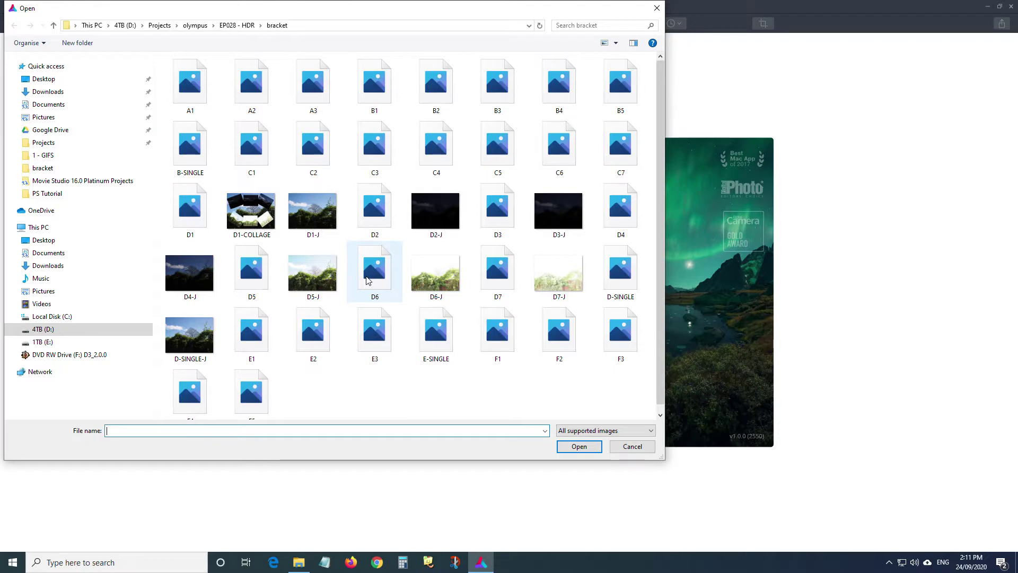
text(D1)
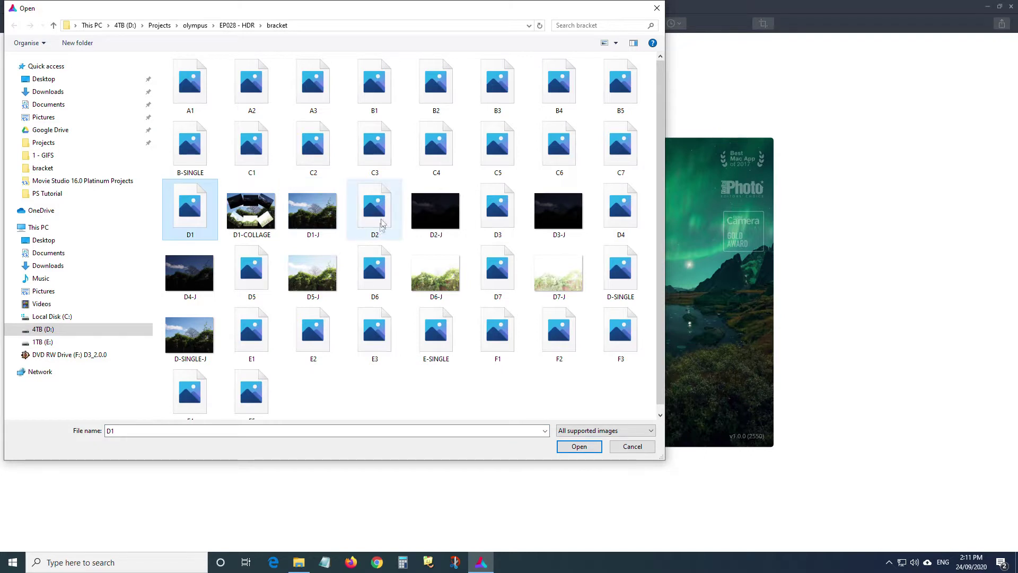
ctrl+click(376, 211)
ctrl+click(496, 213)
ctrl+click(611, 228)
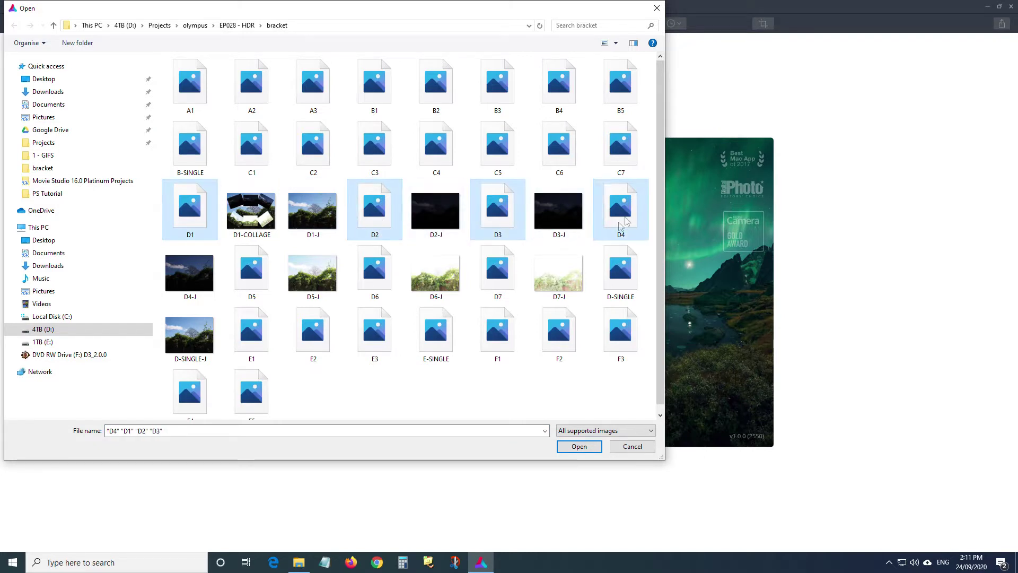
ctrl+click(272, 296)
ctrl+click(374, 270)
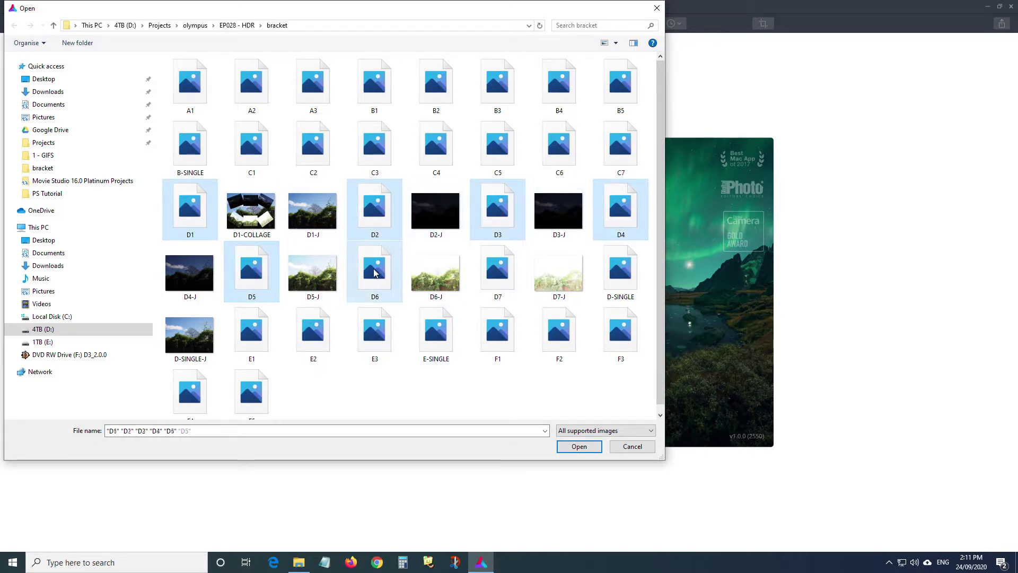
ctrl+click(501, 273)
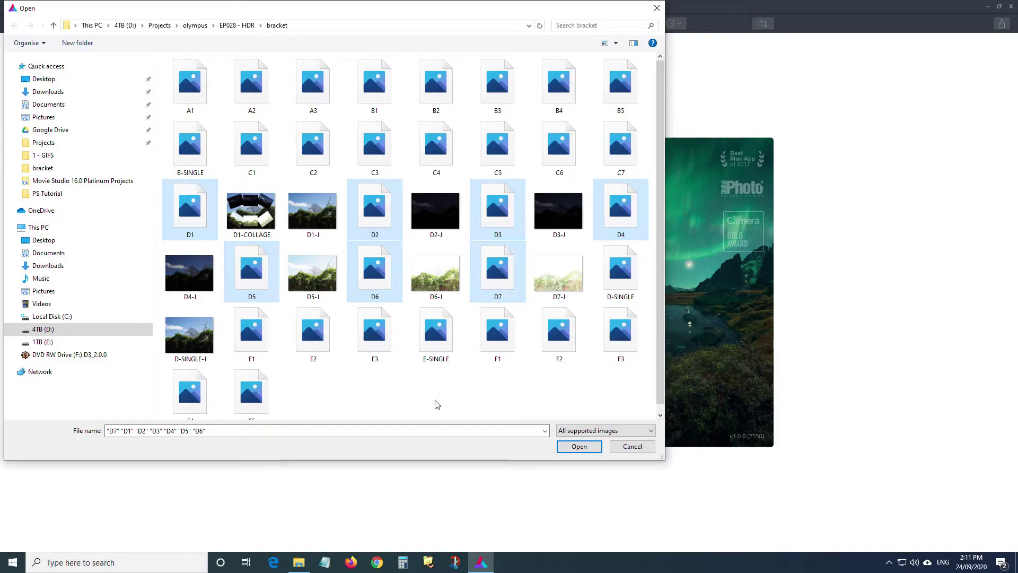
click(579, 446)
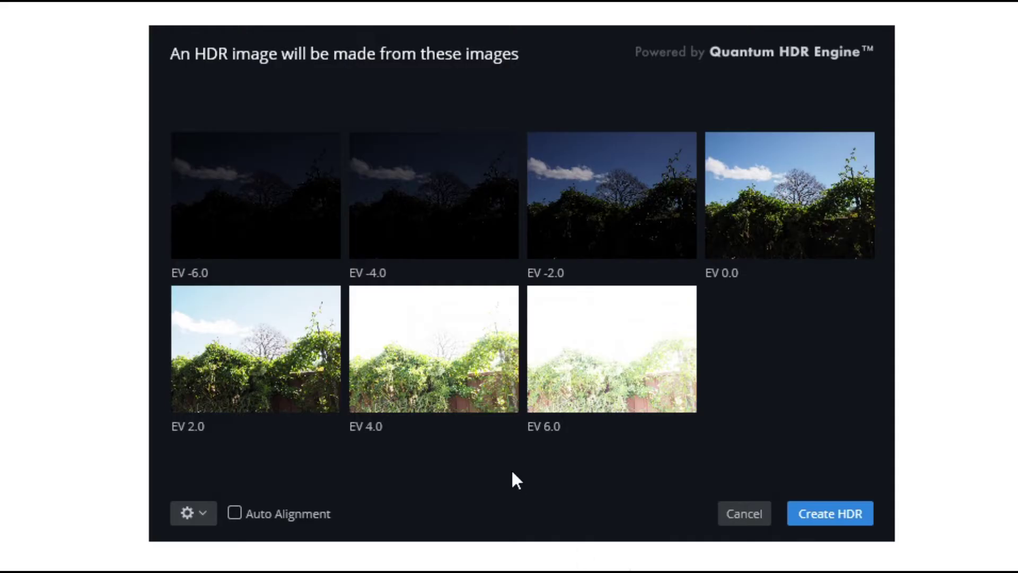
mouse_move(825, 243)
Step: Enable Ghost Reduction alongside Color Denoise in the merge options
mouse_move(237, 381)
click(202, 511)
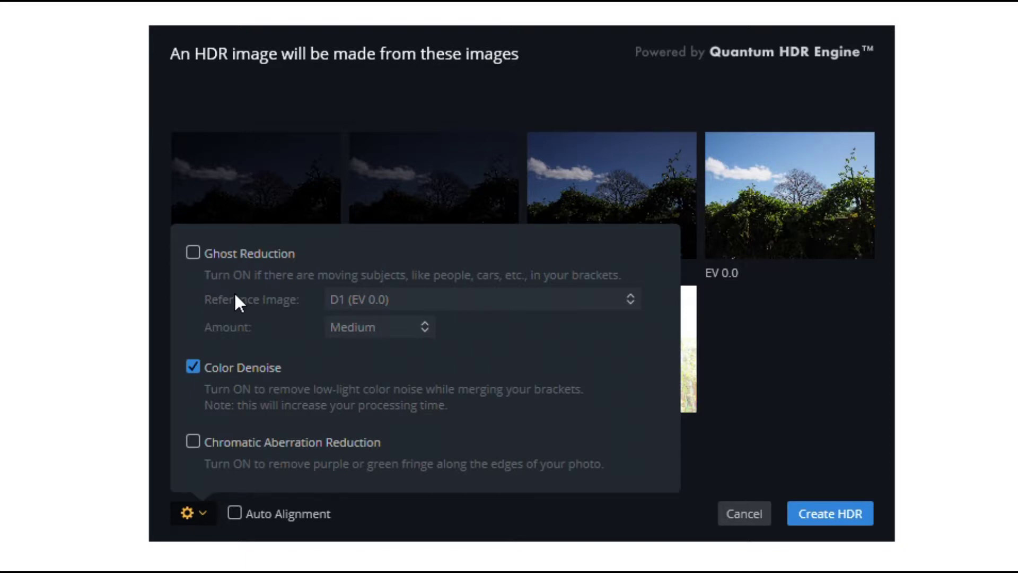
click(193, 253)
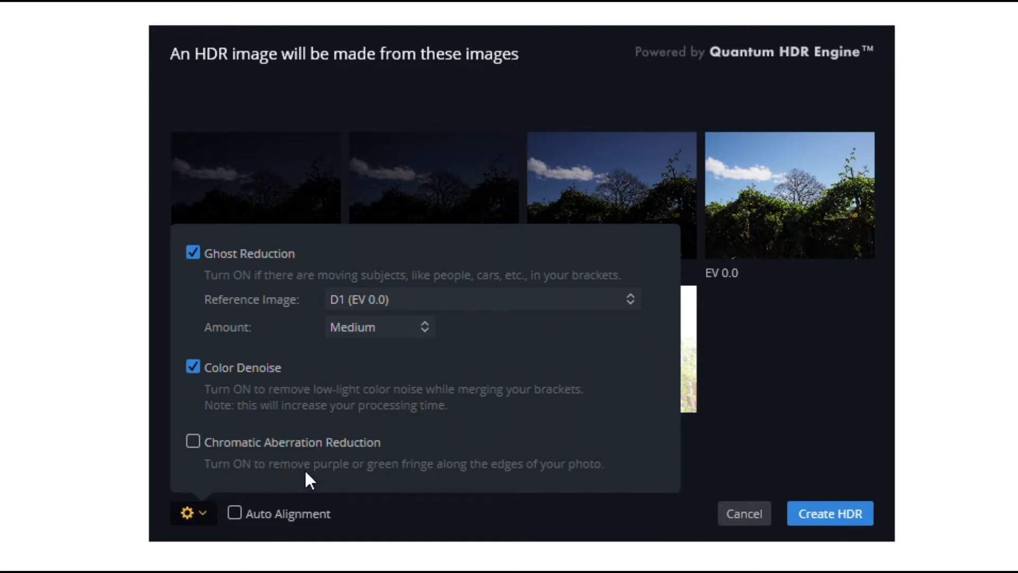
click(234, 515)
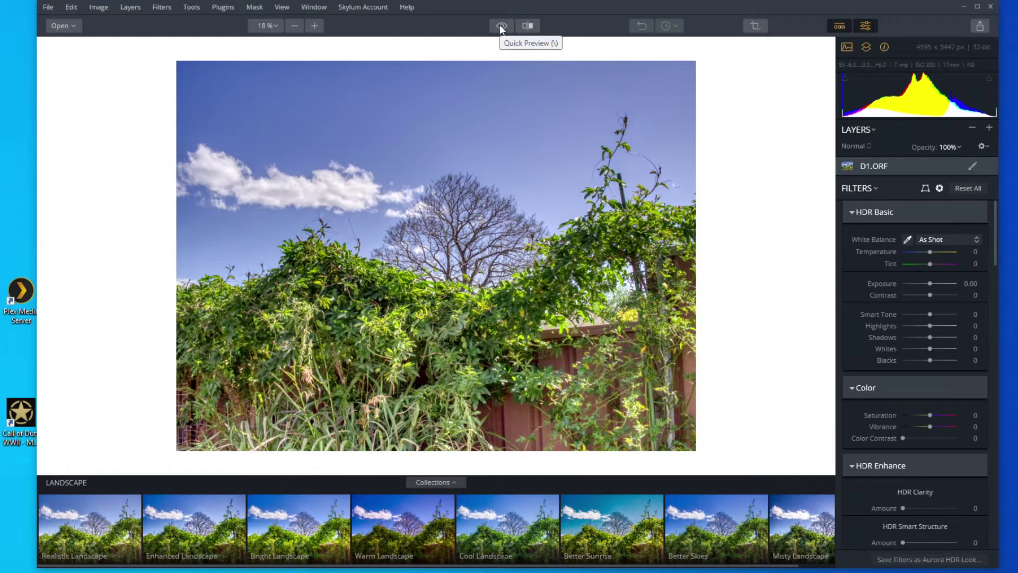
Step: Toggle the original view on and off, then drag a Before/After split divider and switch it off
click(501, 27)
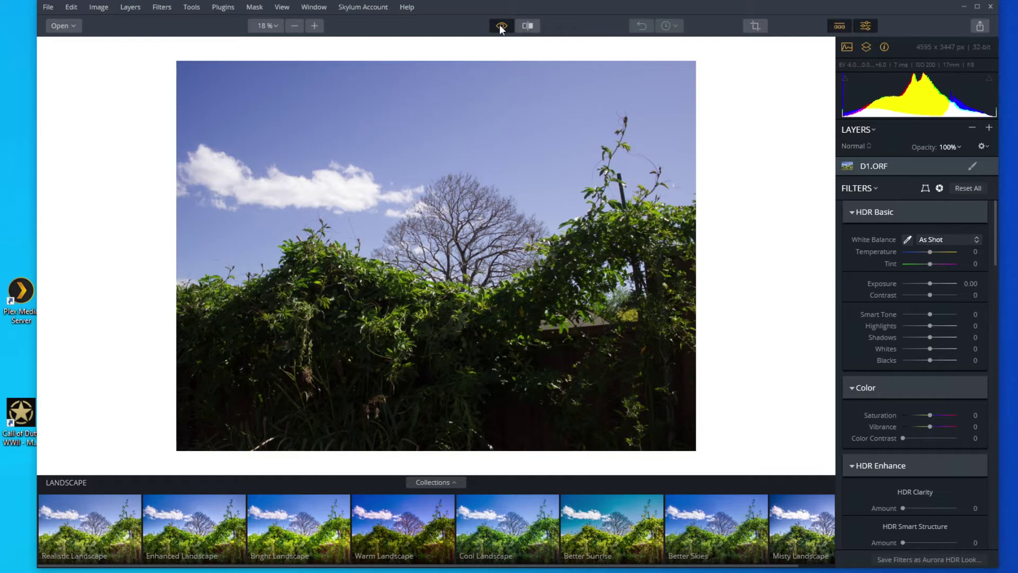
click(501, 27)
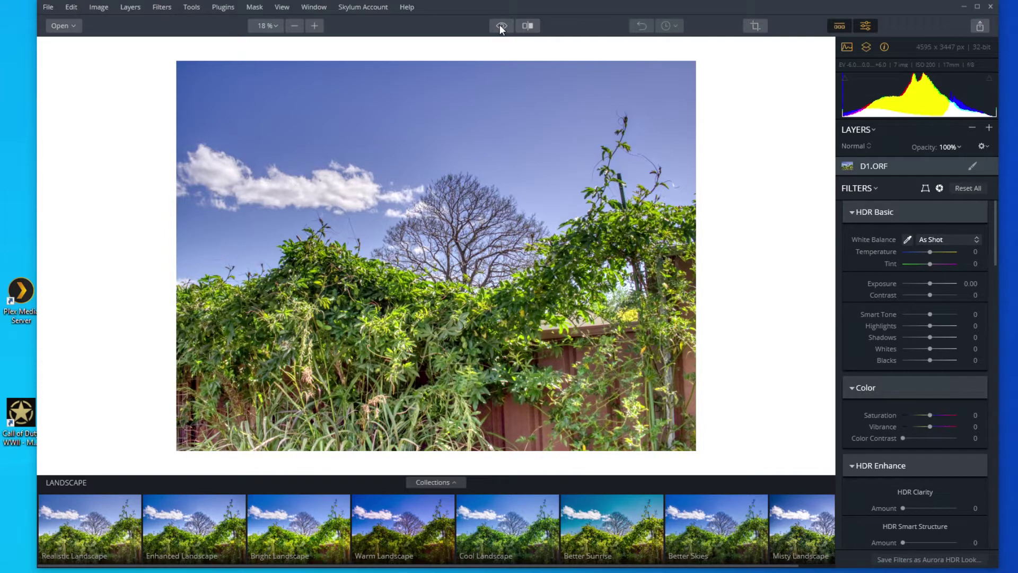
click(528, 25)
drag(222, 224, 318, 211)
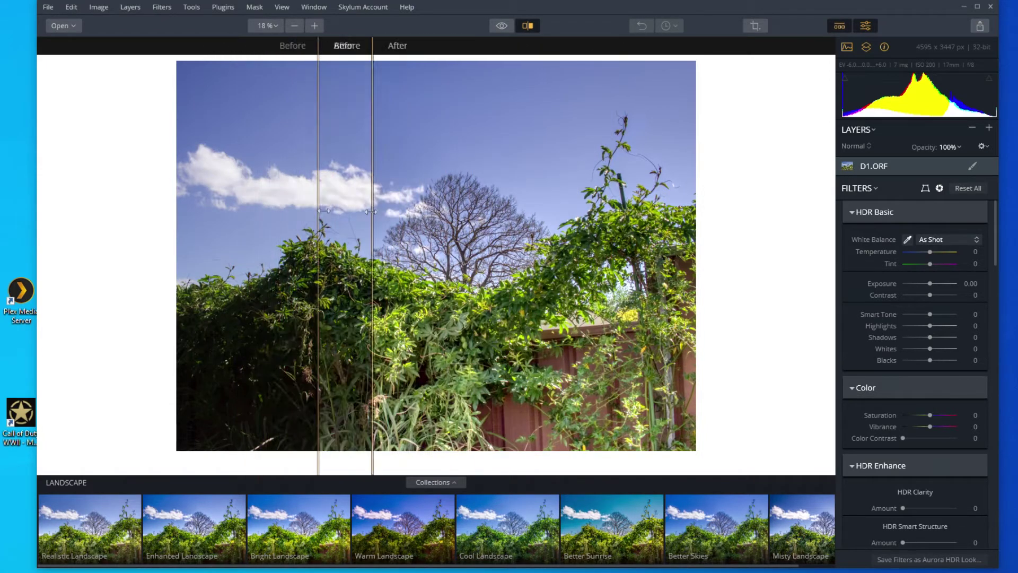
key(backslash)
mouse_move(97, 530)
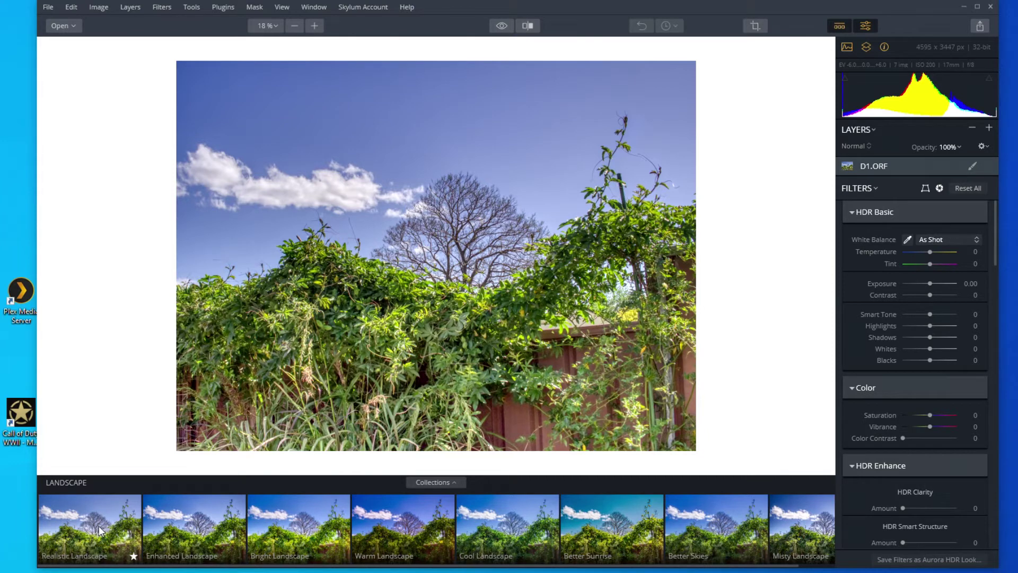
Step: Try the Realistic, Bright, Warm and Cool Landscape looks, settling on Enhanced Landscape
click(98, 529)
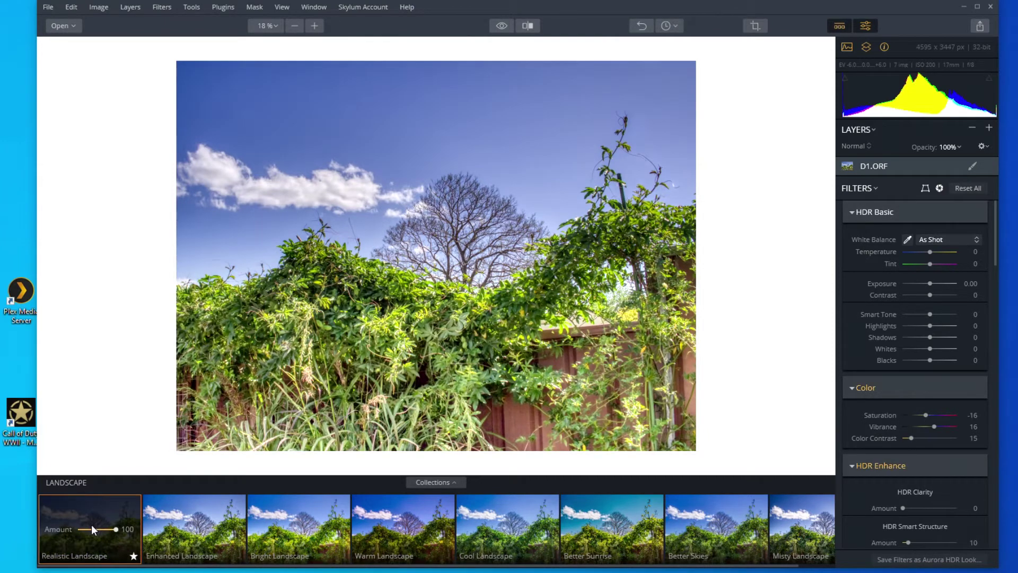
click(194, 528)
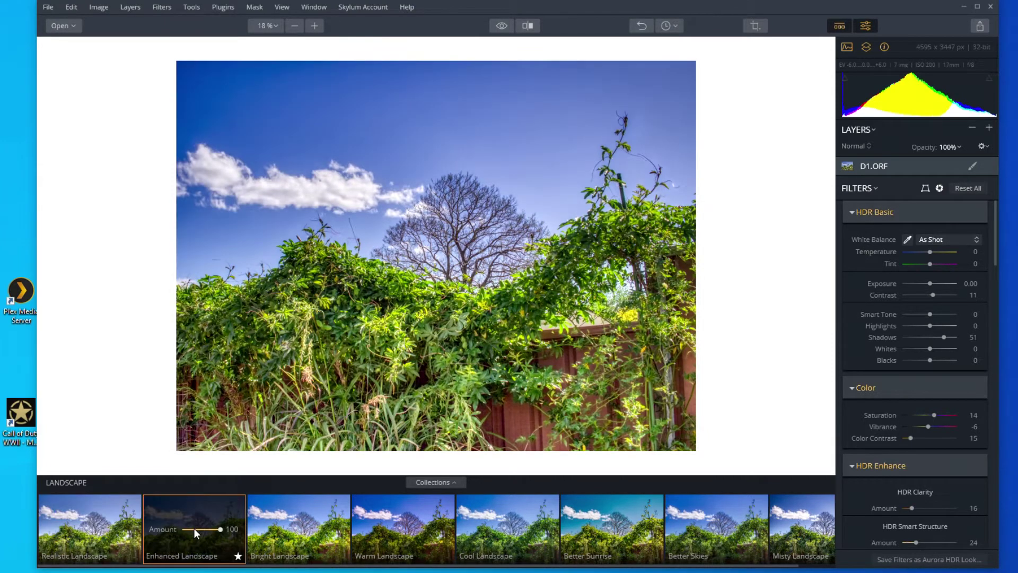
click(305, 536)
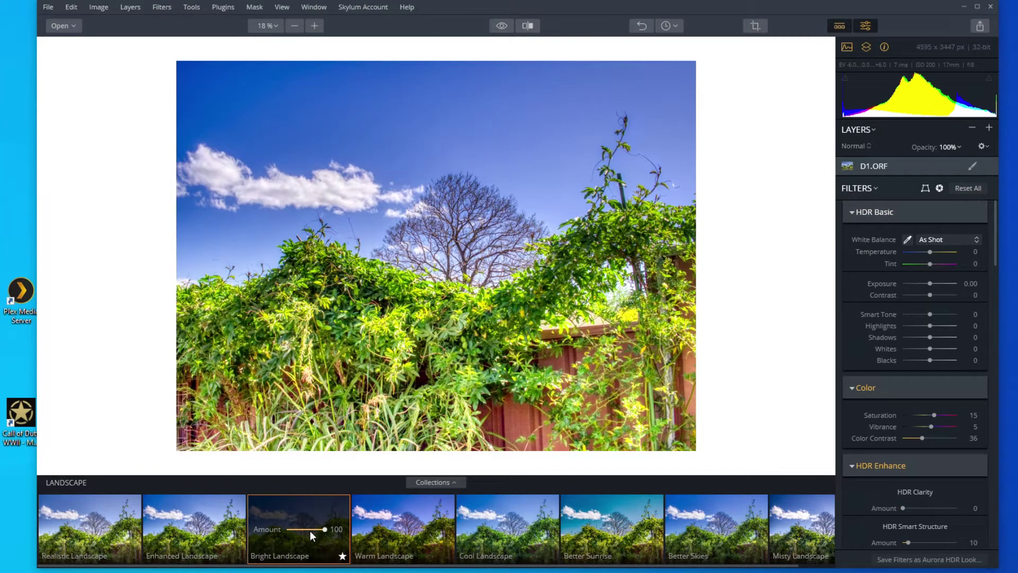
click(398, 529)
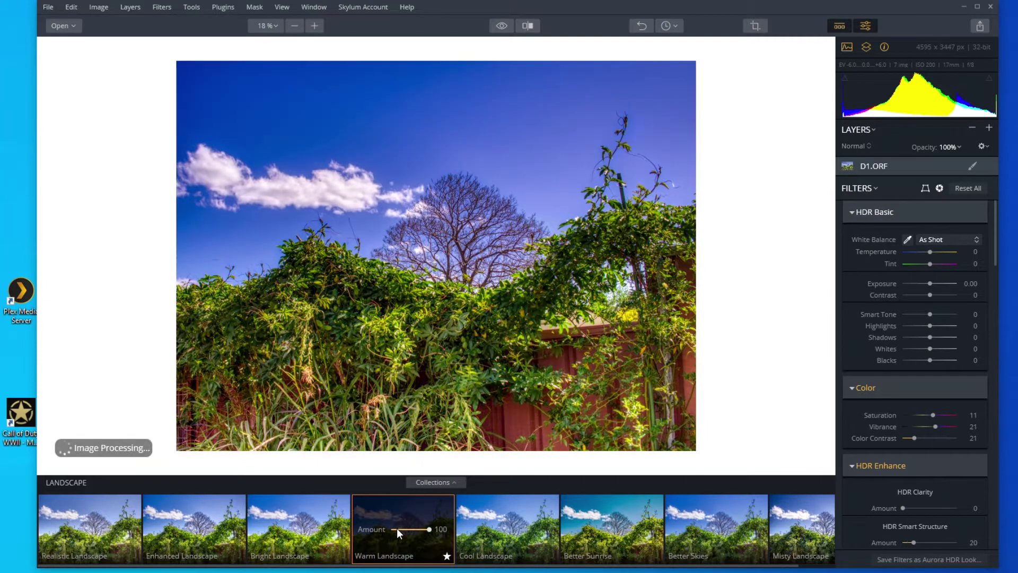
click(494, 524)
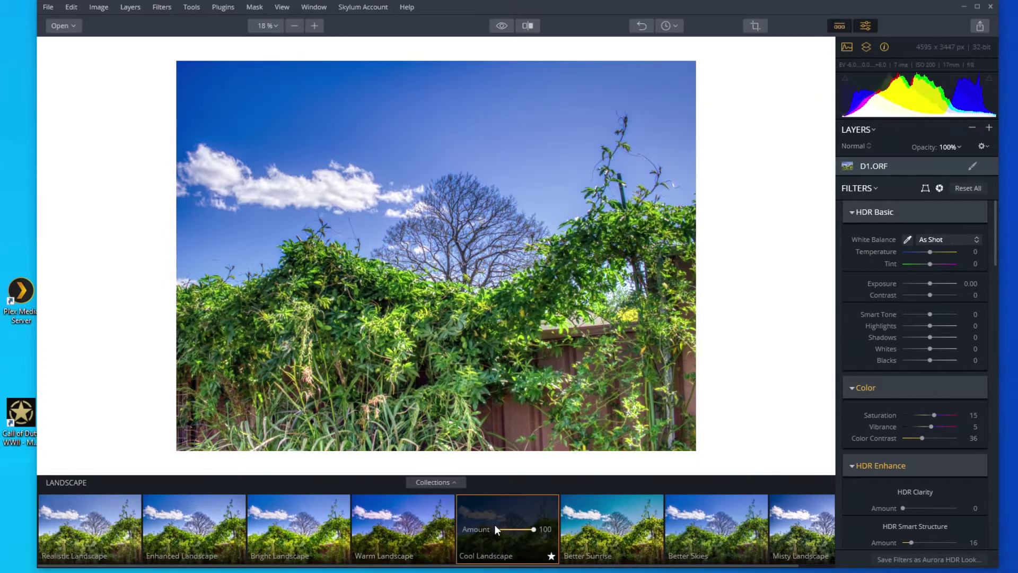
click(183, 533)
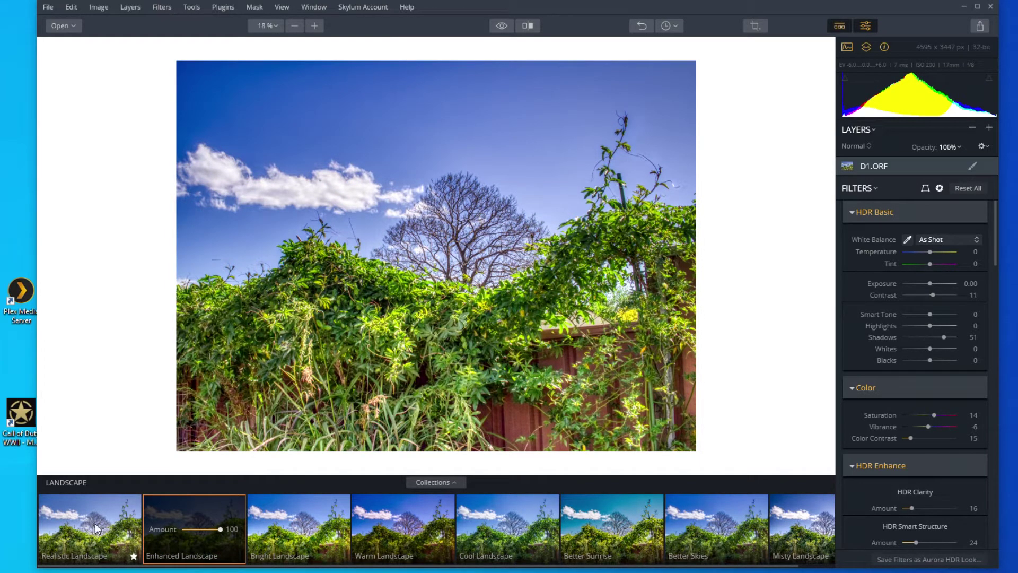
click(454, 481)
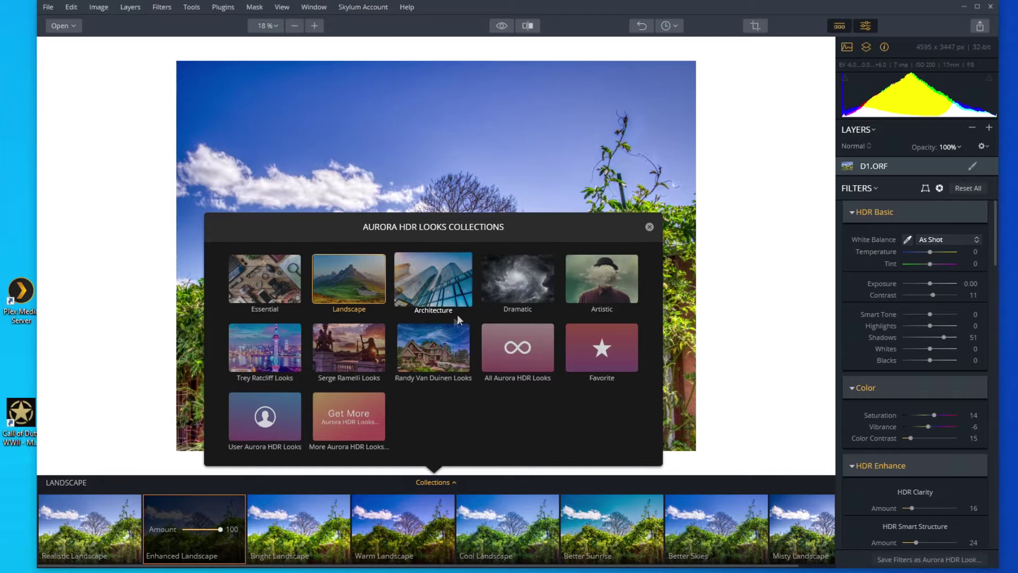
Step: Raise the HDR Enhance HDR Clarity amount from 16 to 32
click(343, 278)
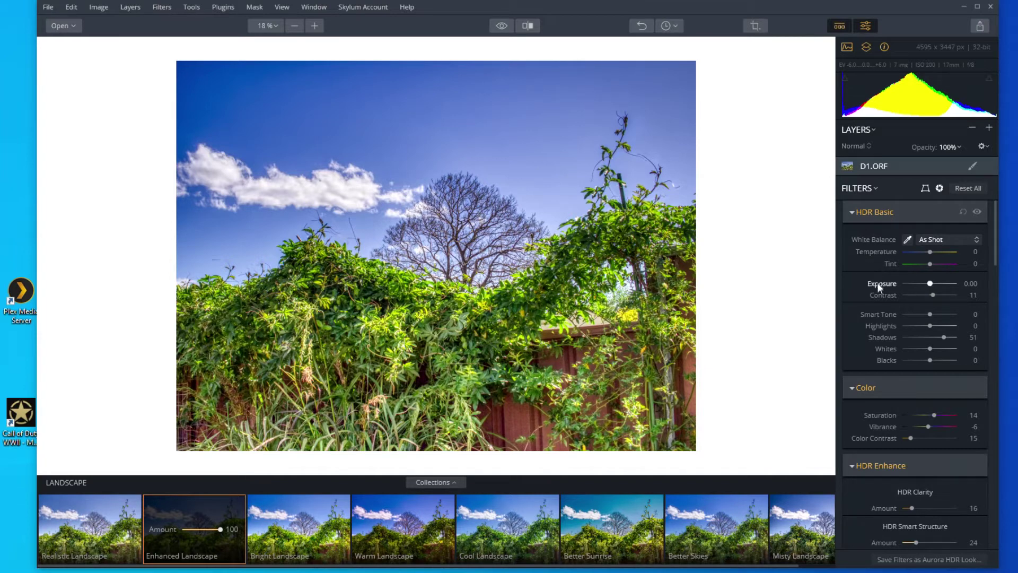
scroll(881, 308, down, 2)
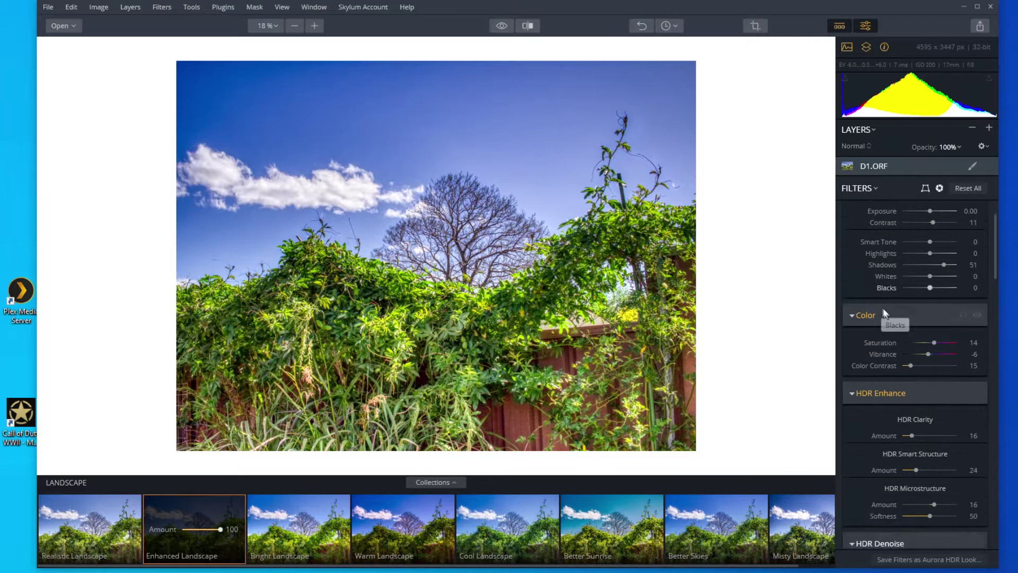
scroll(885, 313, down, 3)
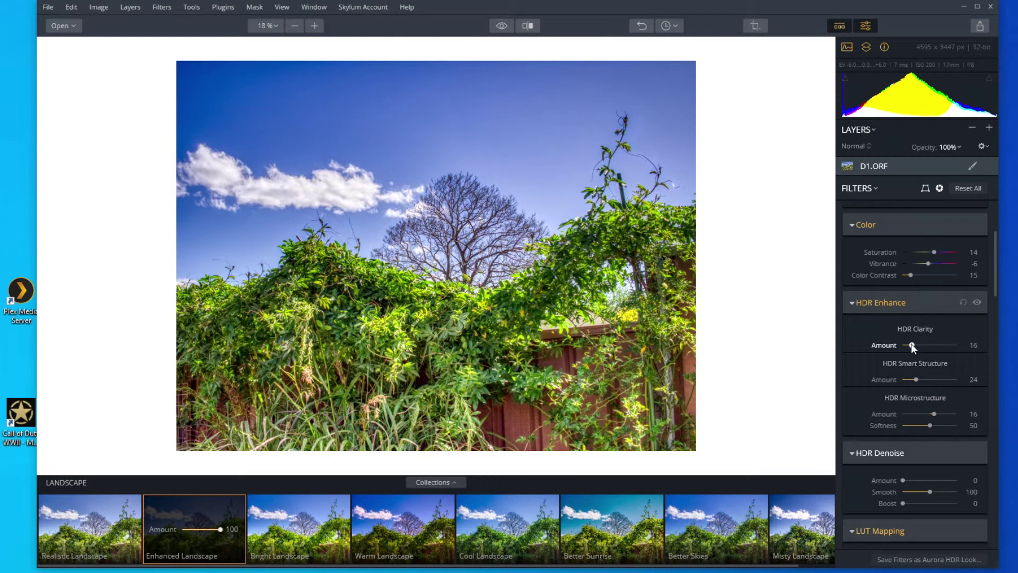
drag(911, 345, 916, 345)
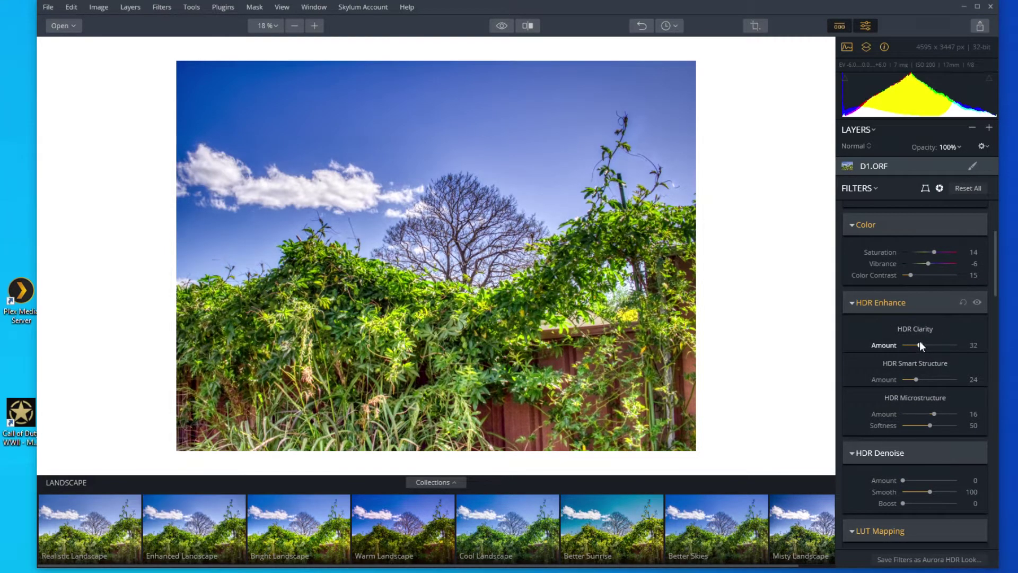
scroll(919, 342, down, 2)
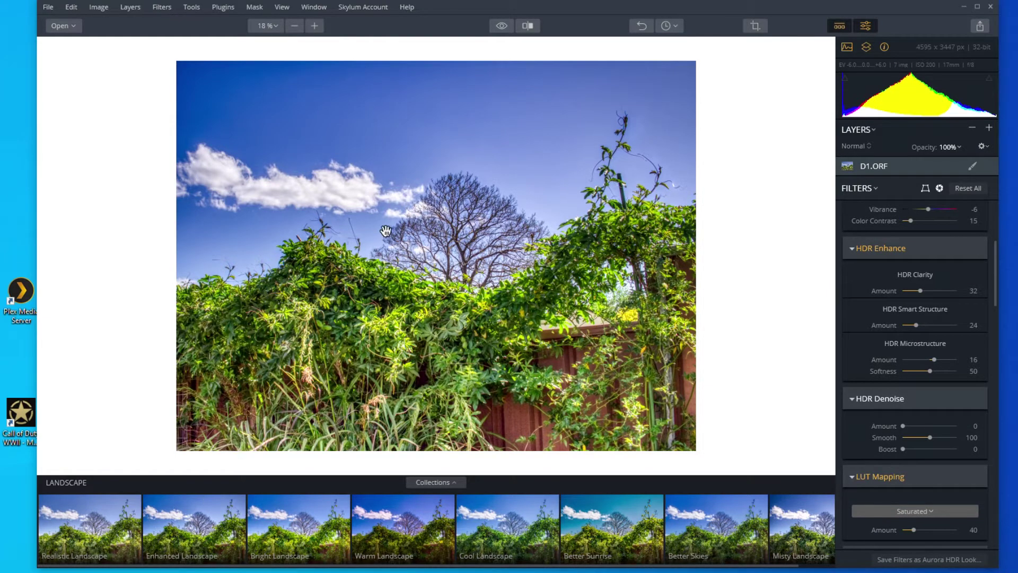
scroll(879, 421, down, 8)
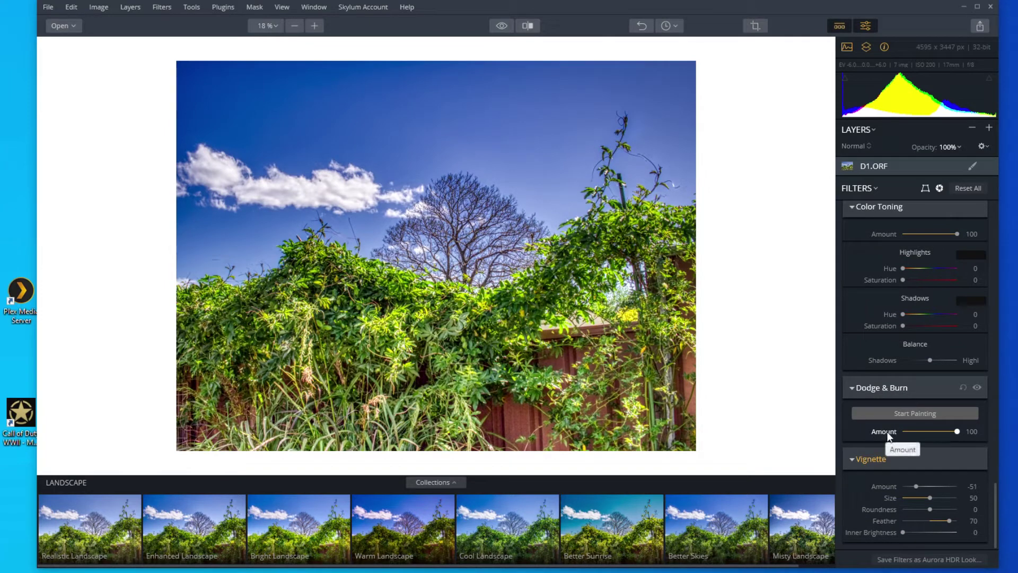
Step: Brush Darken dodge-and-burn over the bottom-edge grass and the foliage above the fence
click(911, 413)
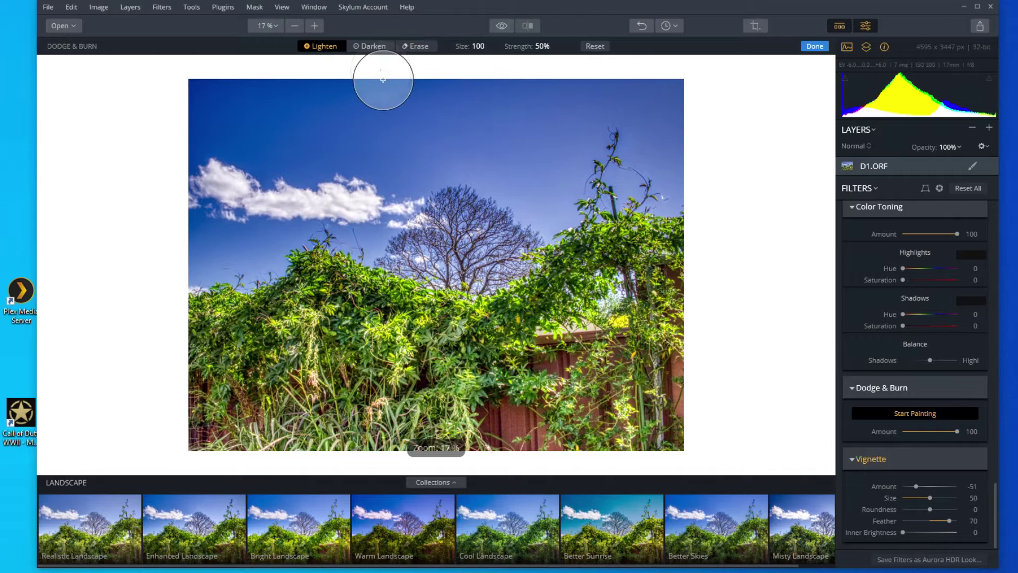
click(371, 47)
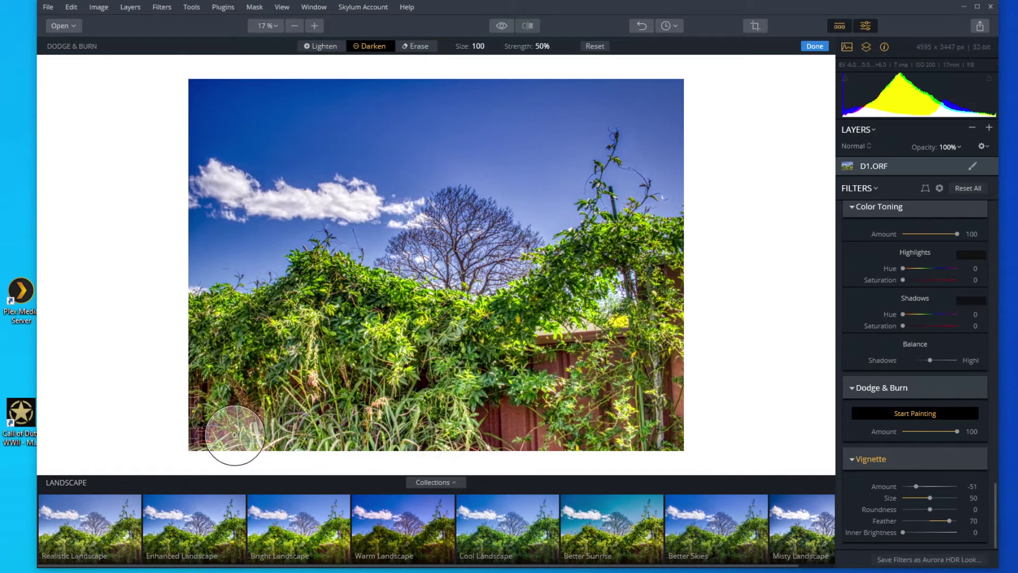
mouse_move(248, 434)
mouse_down()
mouse_move(427, 435)
mouse_move(448, 421)
mouse_move(447, 410)
mouse_move(393, 416)
mouse_up()
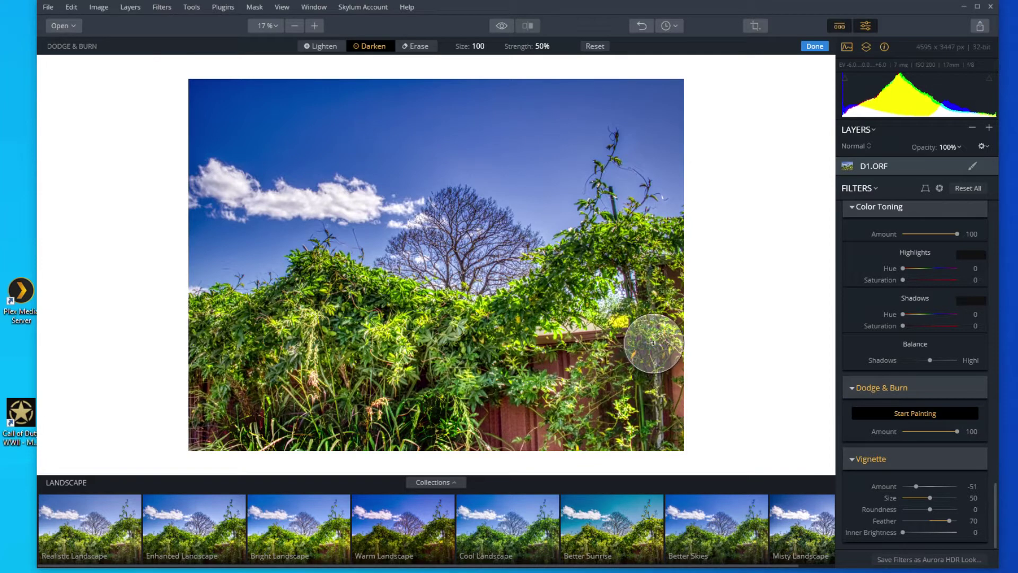
mouse_move(657, 316)
mouse_down()
mouse_move(657, 261)
mouse_move(604, 245)
mouse_move(485, 342)
mouse_move(311, 341)
mouse_move(374, 337)
mouse_move(280, 341)
mouse_move(248, 354)
mouse_move(228, 338)
mouse_move(298, 339)
mouse_up()
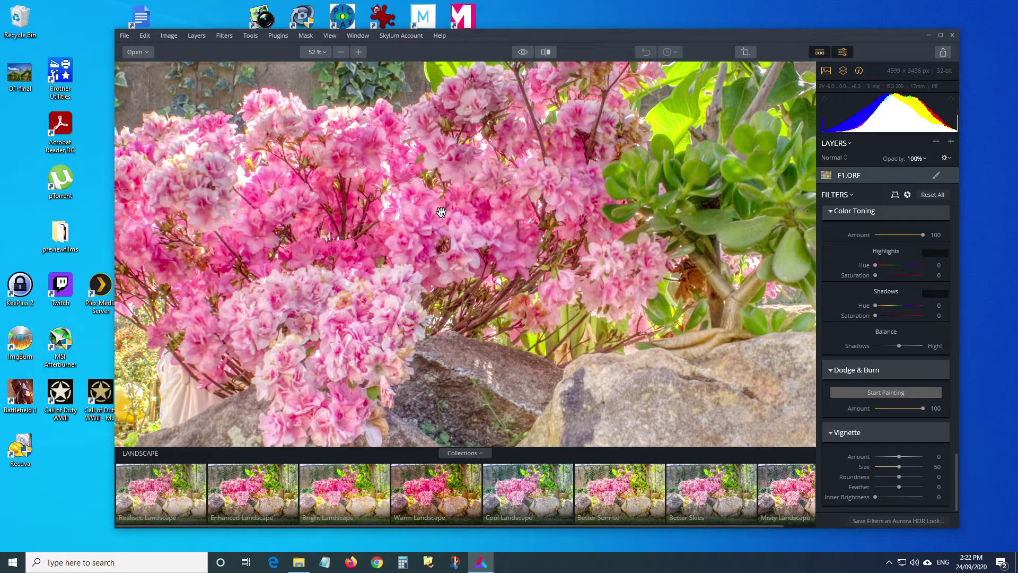
Step: Zoom out on the pink flower photo until the whole image fits the window
scroll(441, 212, down, 1)
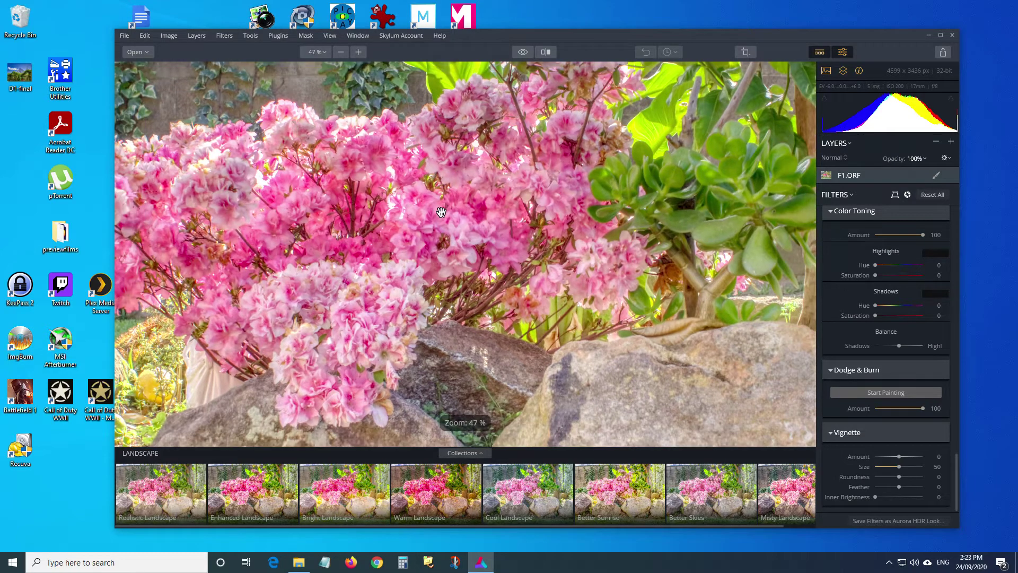
scroll(442, 212, up, 1)
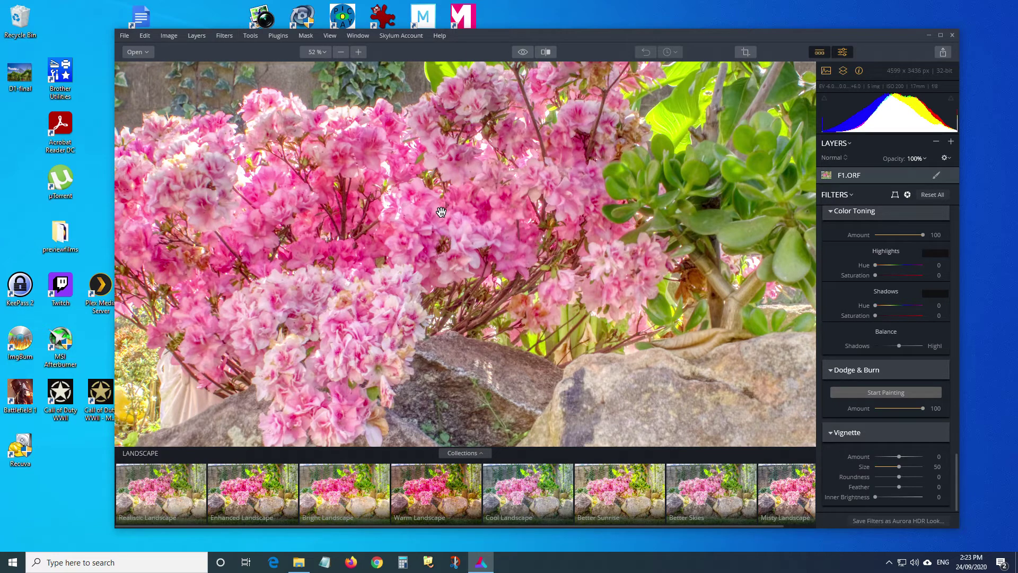
scroll(441, 212, down, 1)
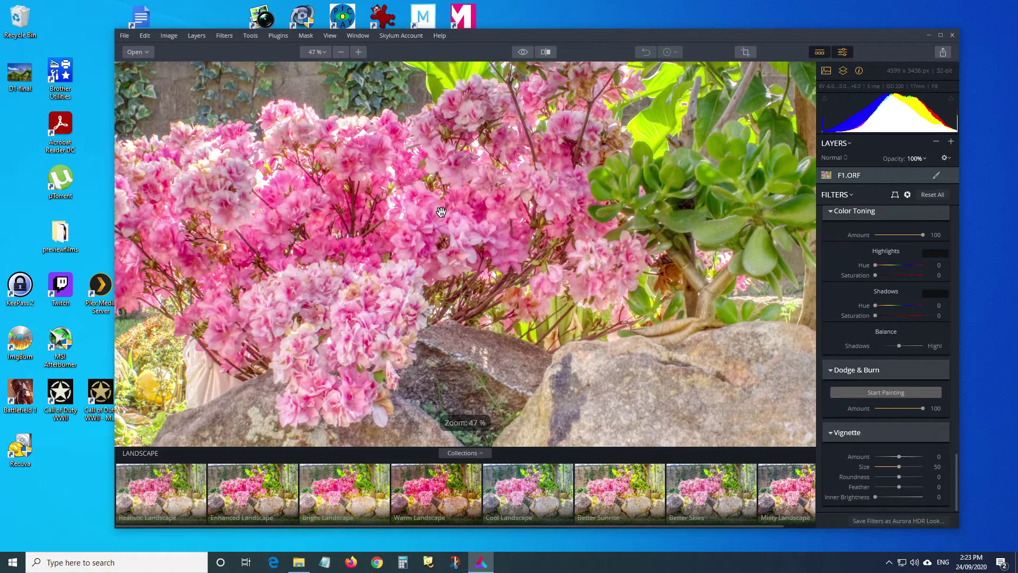
scroll(441, 212, down, 1)
scroll(441, 212, down, 2)
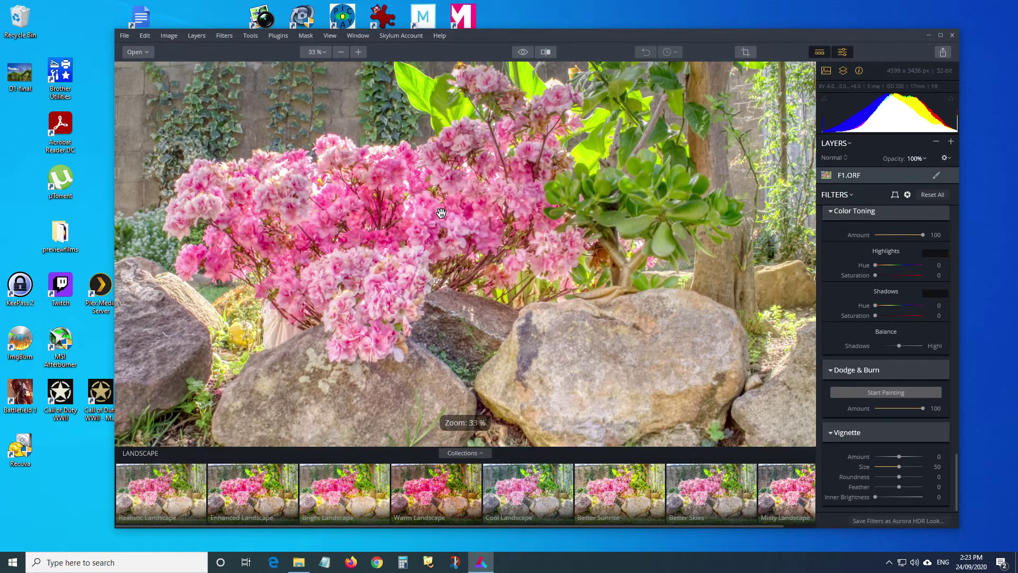
scroll(441, 212, down, 3)
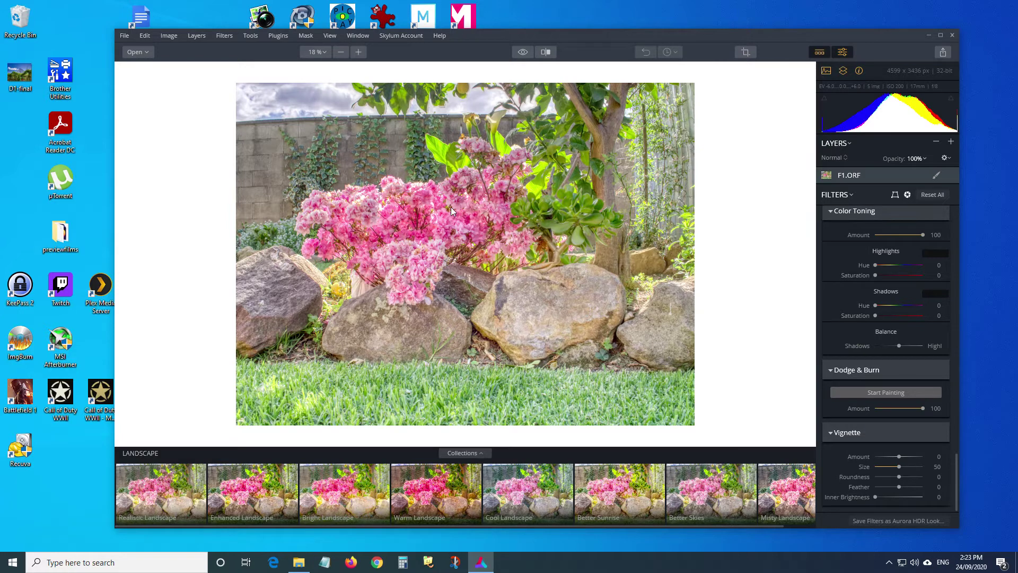
Step: Apply Enhanced Landscape to the flower photo and nudge the Tone Curve endpoint
click(263, 491)
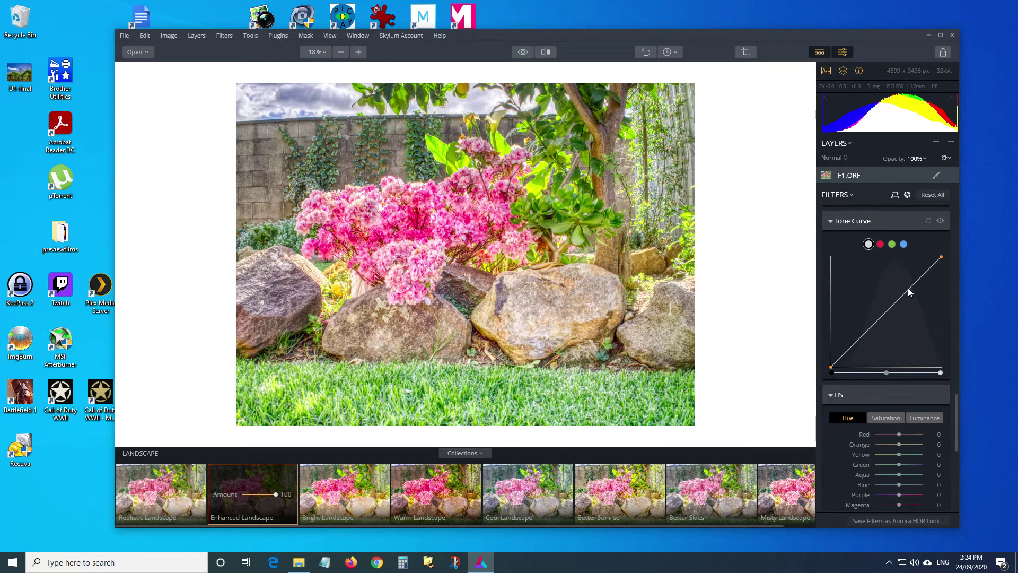
click(941, 373)
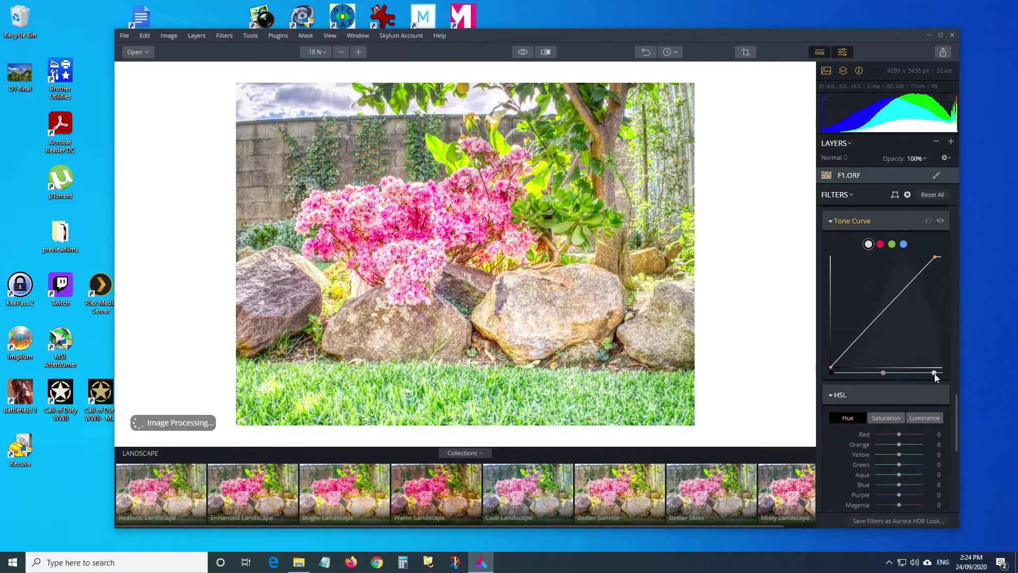
drag(832, 372, 842, 372)
scroll(843, 374, down, 10)
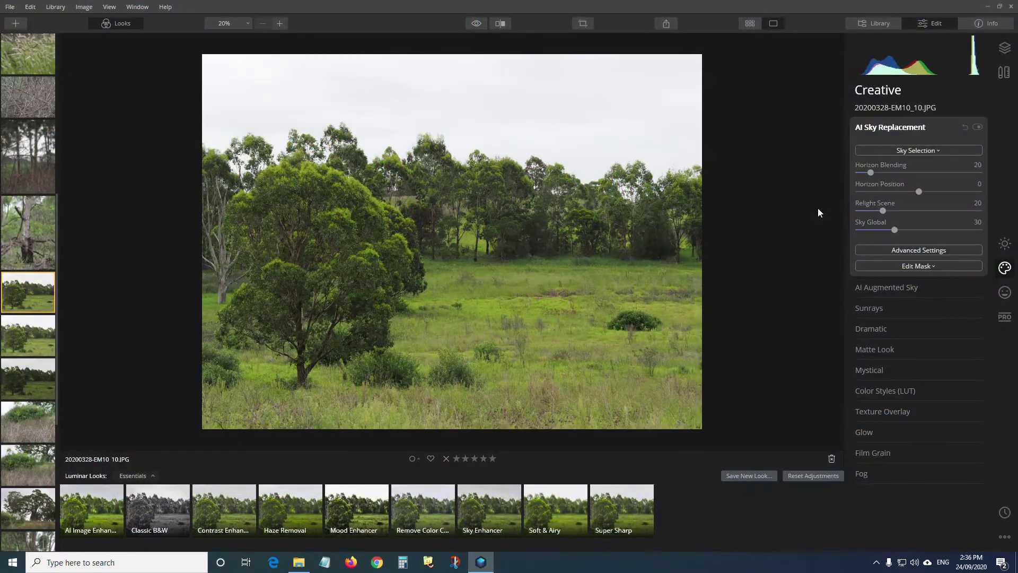
Step: Try Blue Sky 1, Blue Sky 2, Dramatic Sunset 5 and Sunset 1 as replacement skies
click(935, 150)
click(896, 201)
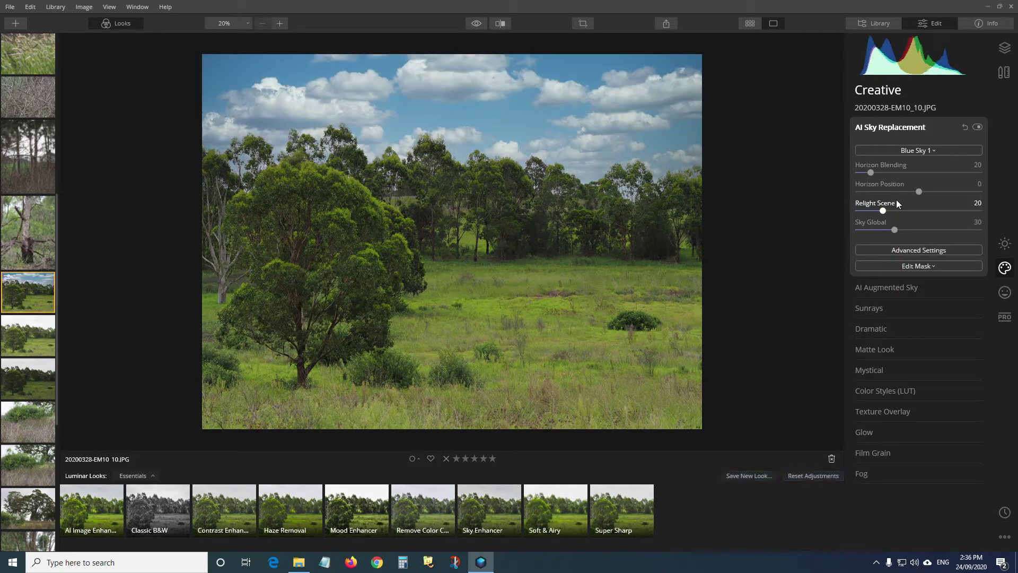
click(920, 150)
click(896, 210)
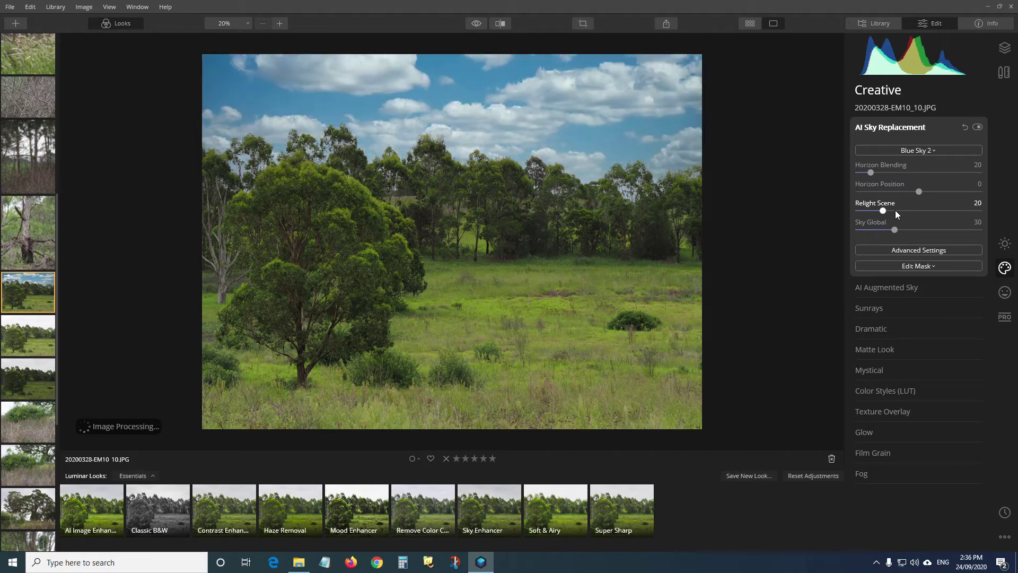
click(913, 150)
click(885, 374)
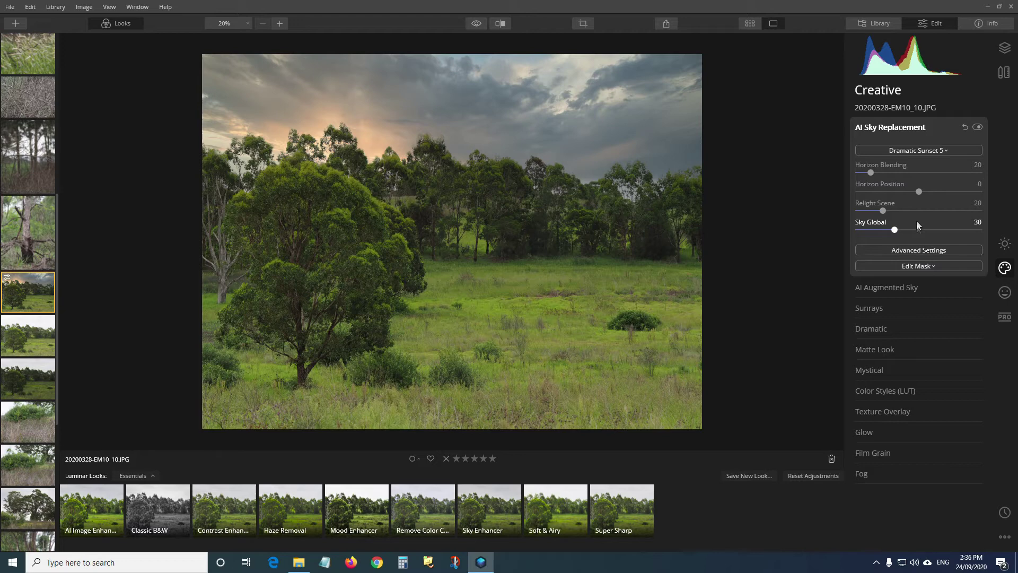
click(923, 148)
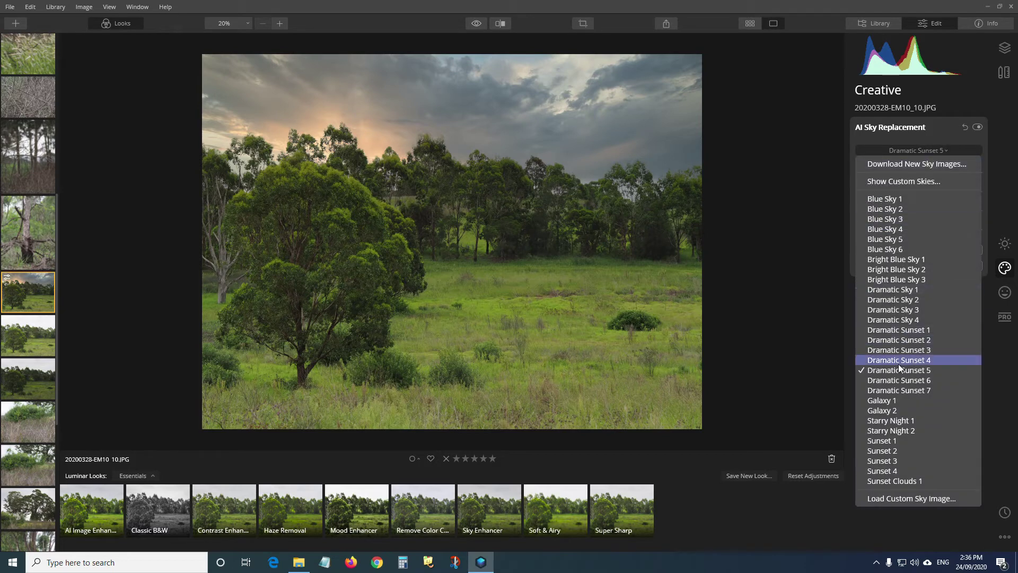
click(890, 439)
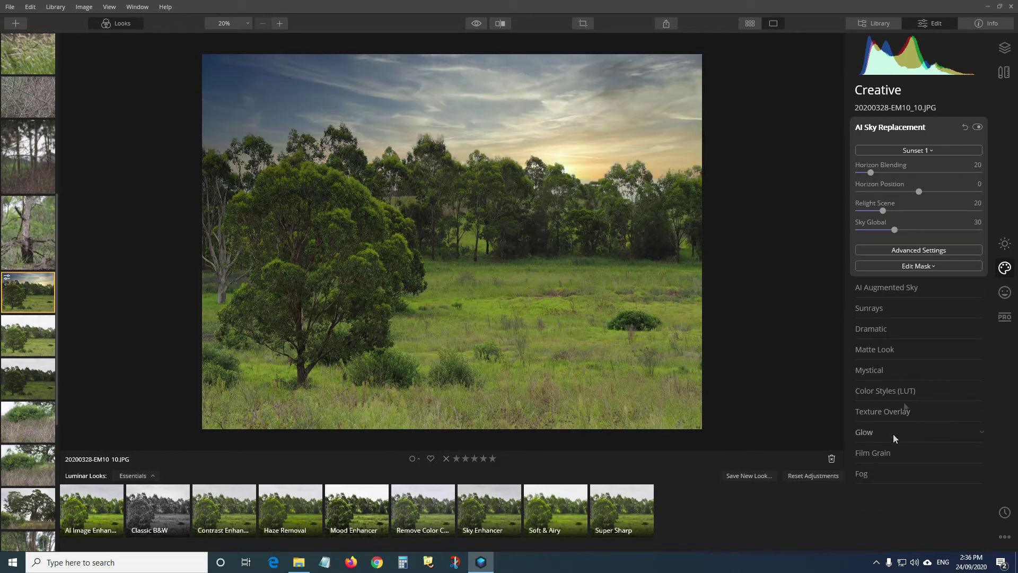
Step: Try Galaxy 1, Starry Night 2 and Sunset Clouds 1, then settle on Blue Sky 2
click(933, 151)
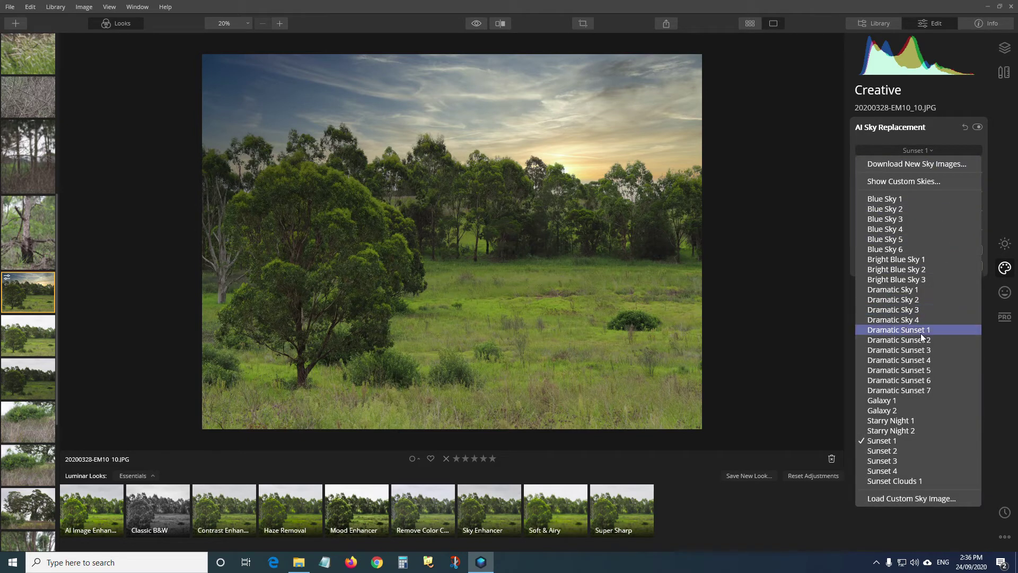
click(912, 400)
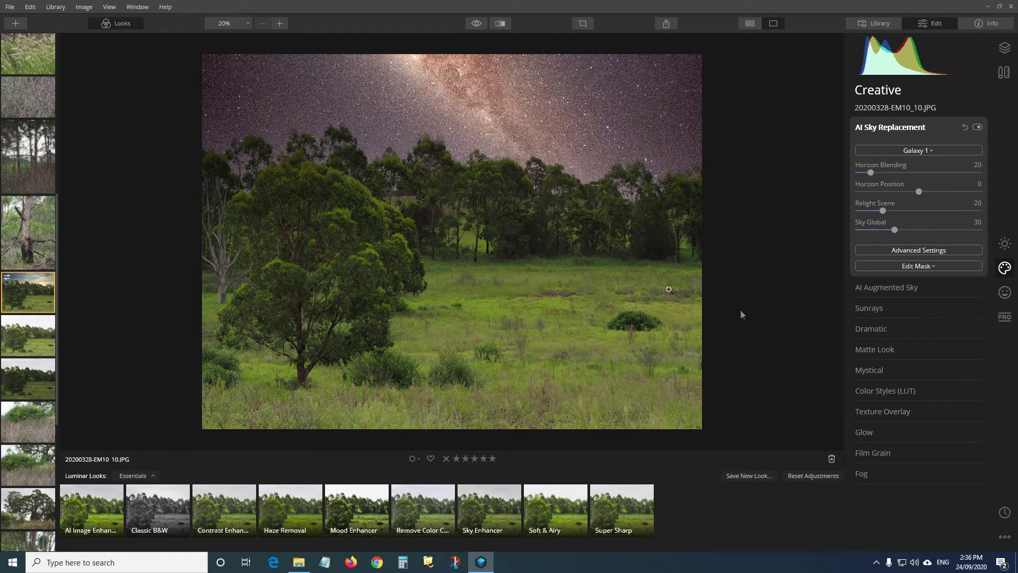
click(920, 151)
click(899, 430)
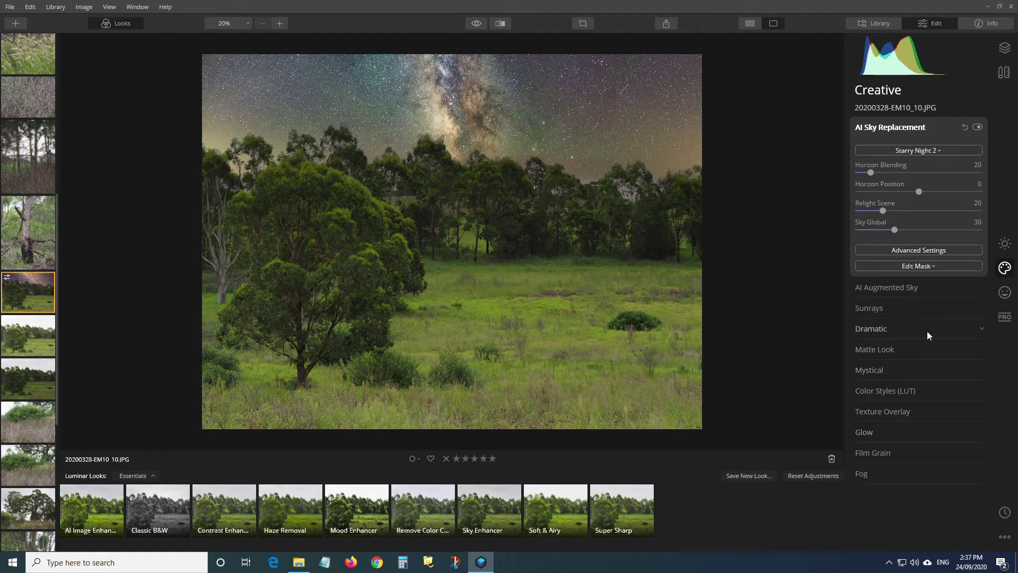
click(920, 151)
click(899, 482)
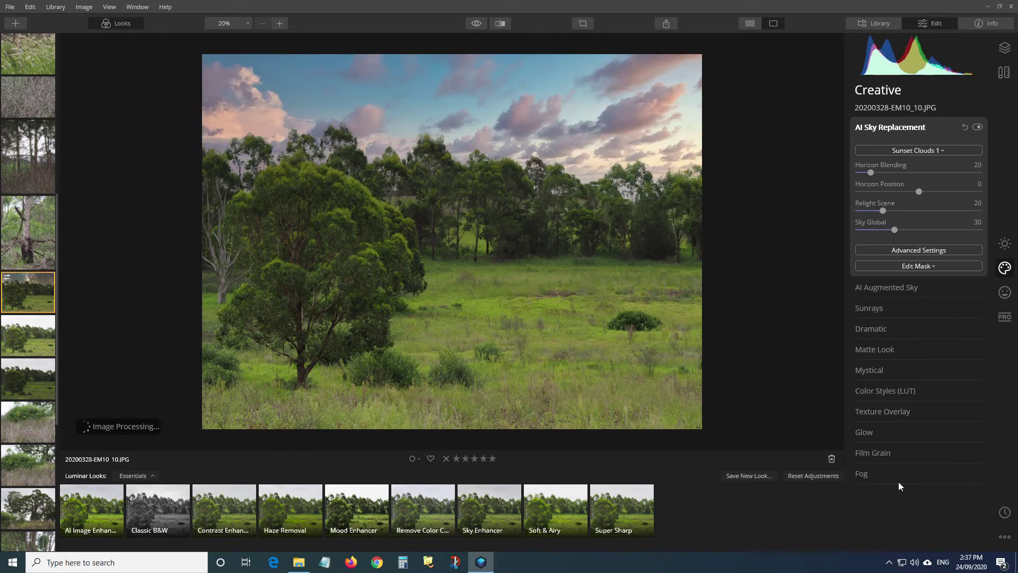
click(943, 149)
click(941, 226)
Step: Choose Birds 2 as the AI Augmented Sky object
click(926, 290)
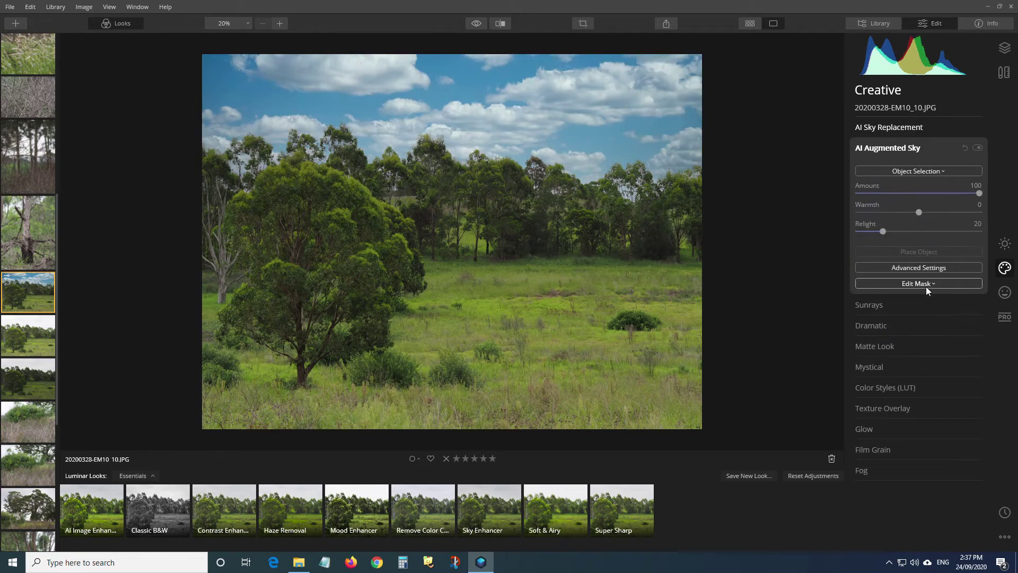
click(935, 172)
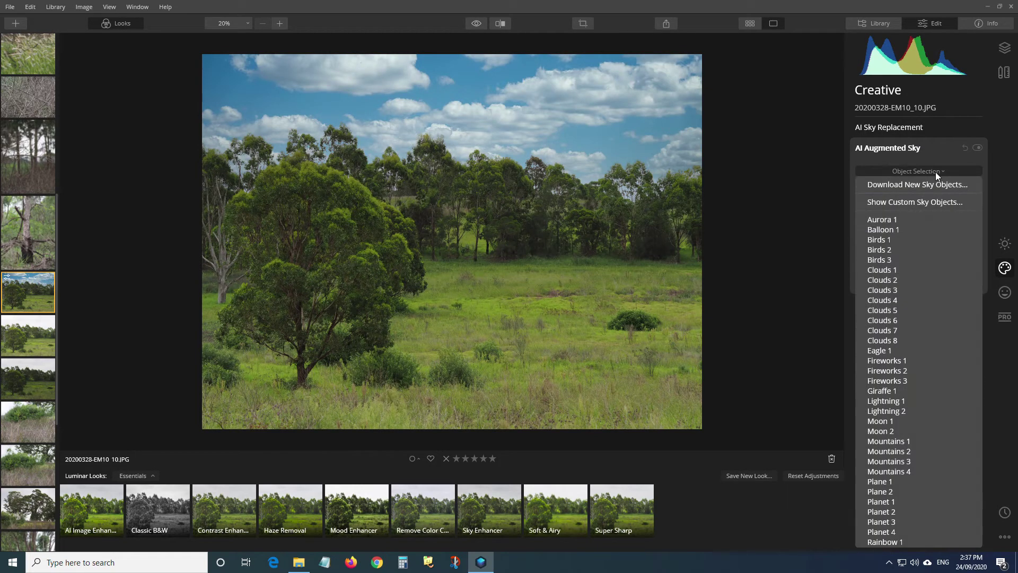
click(893, 249)
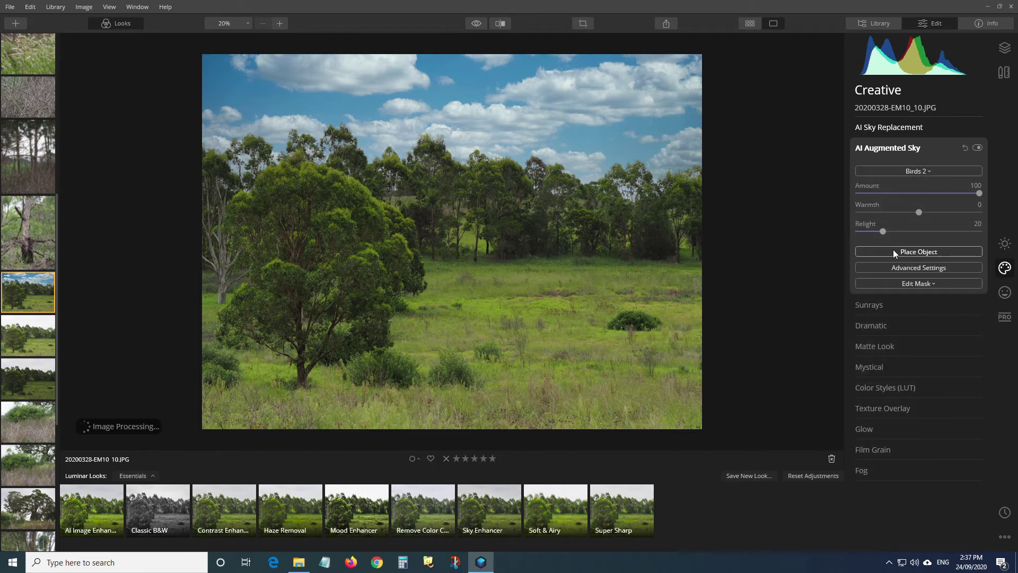
Step: Place and enlarge the Birds 2 flock over the sky, then swap it for Mountains 1
click(917, 251)
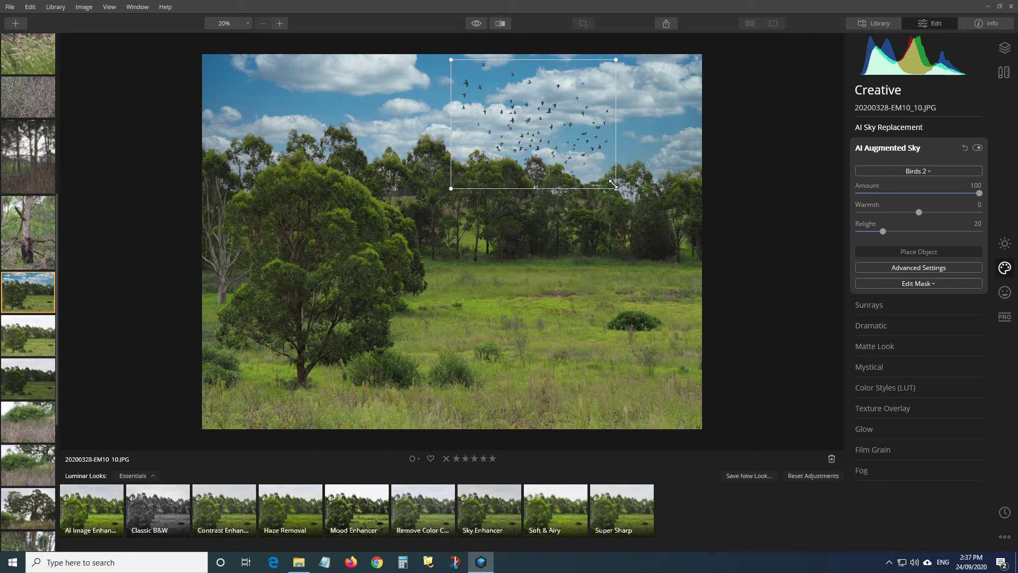
drag(613, 184, 681, 186)
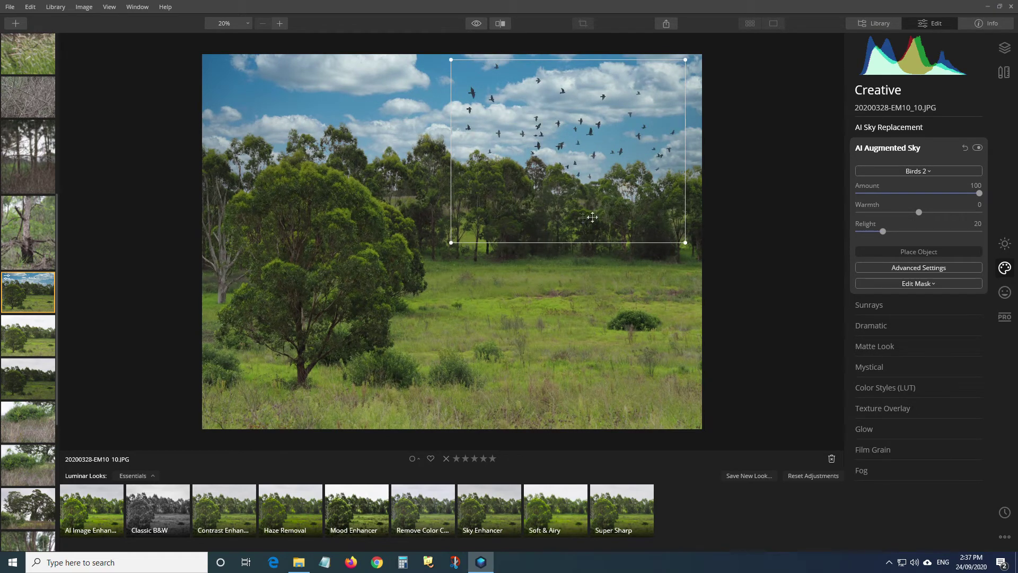
key(ctrl+z)
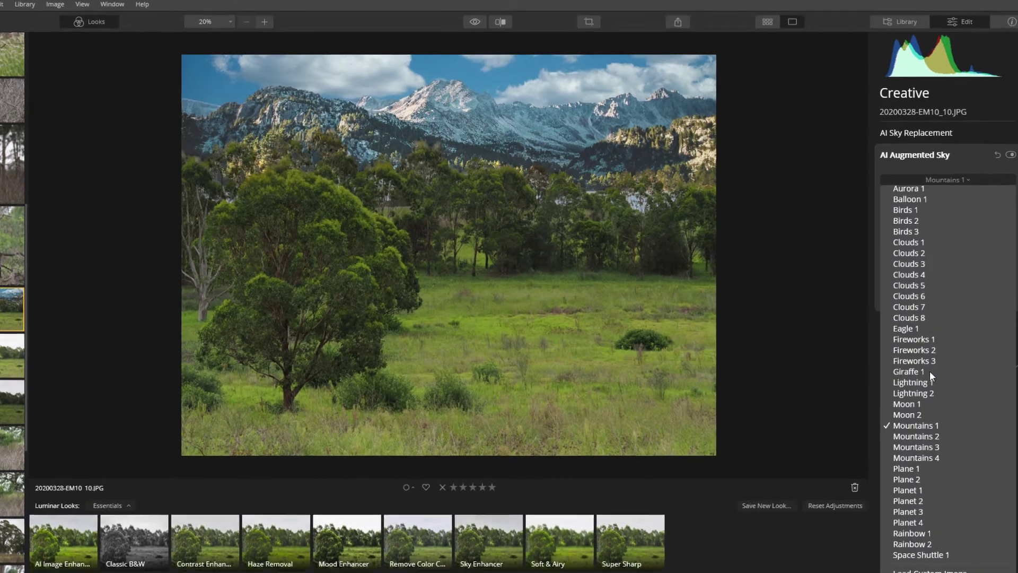
Step: Replace the mountains with the Giraffe 1 sky object peering over the treeline
click(901, 357)
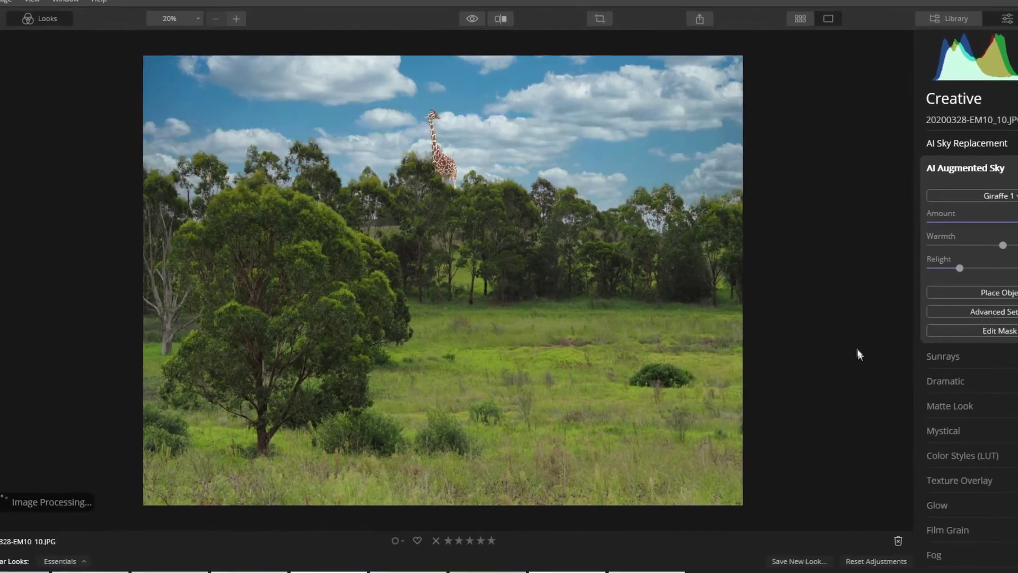